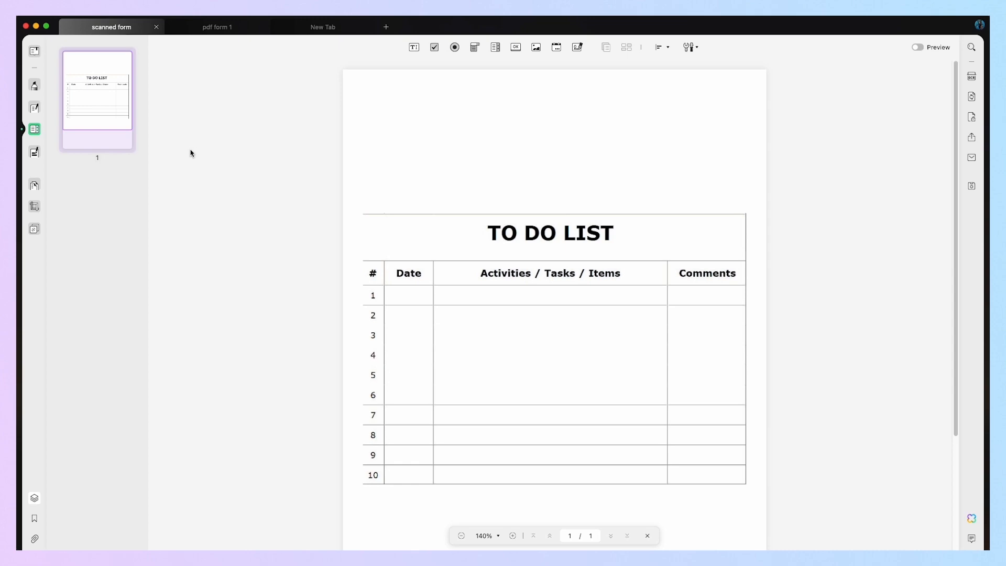
Add a centre-aligned text field named "Activities text" in row 1 of the Activities / Tasks / Items column.
left_click(414, 47)
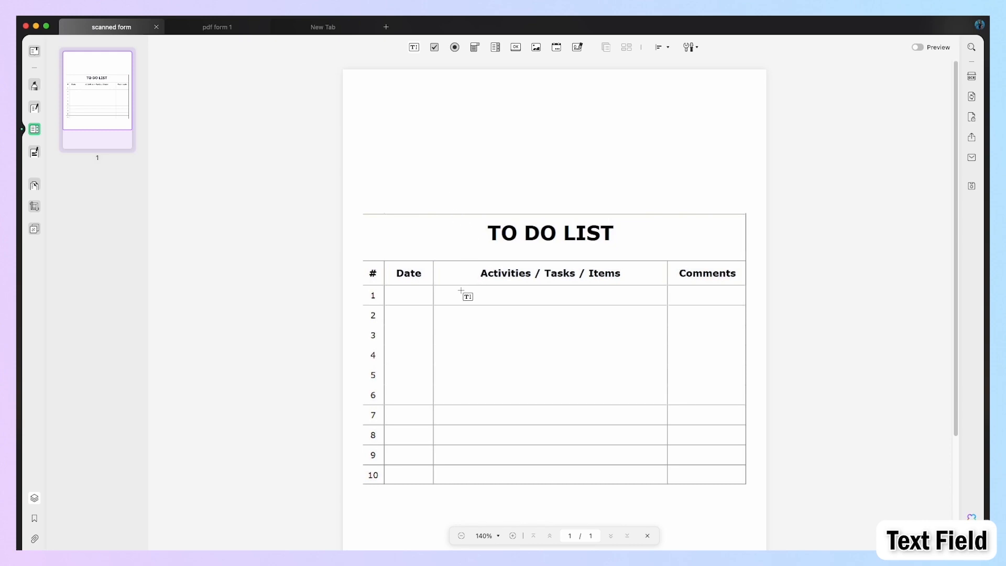
left_click_drag(446, 292, 646, 302)
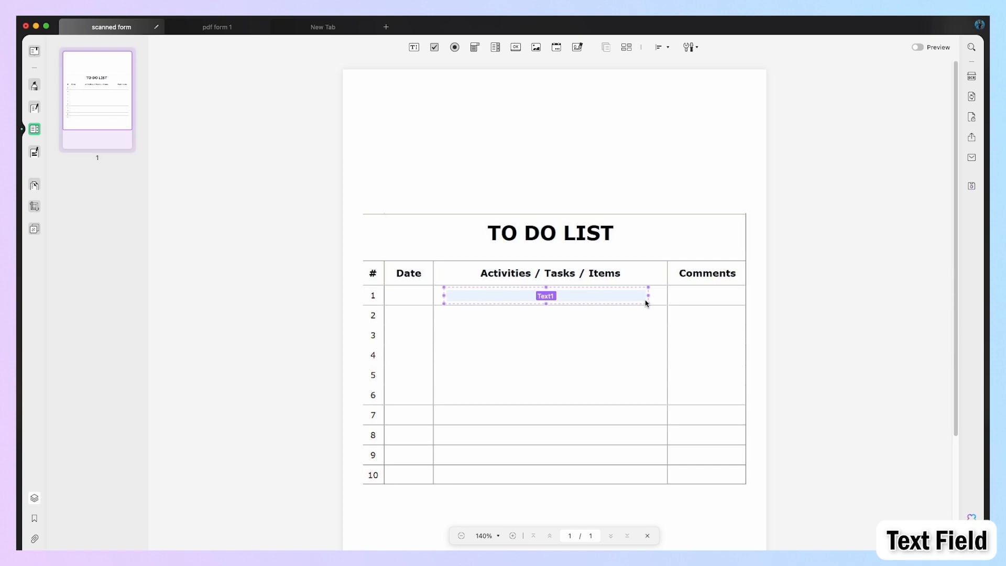
double_click(603, 297)
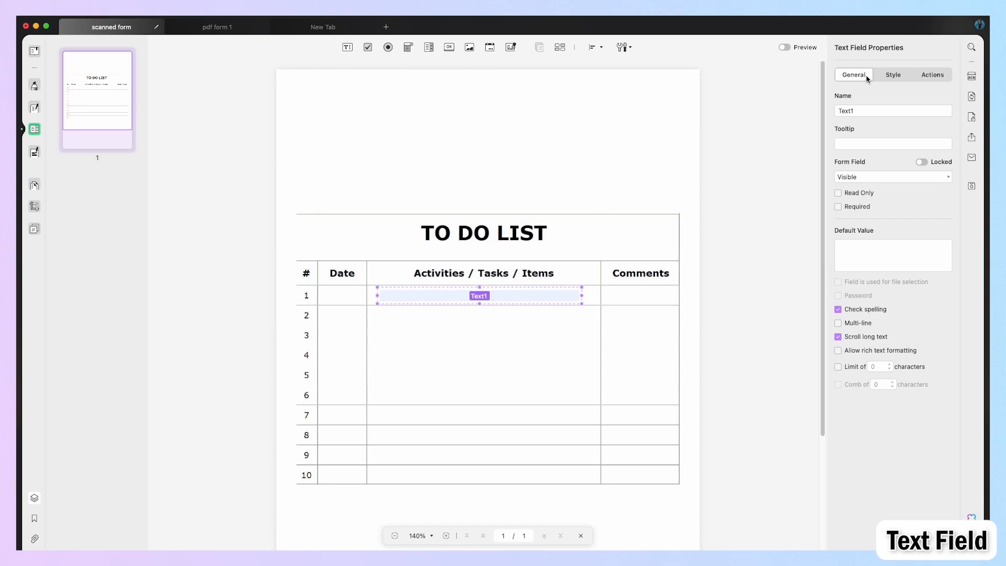
double_click(850, 115)
type("Activities text")
left_click(893, 77)
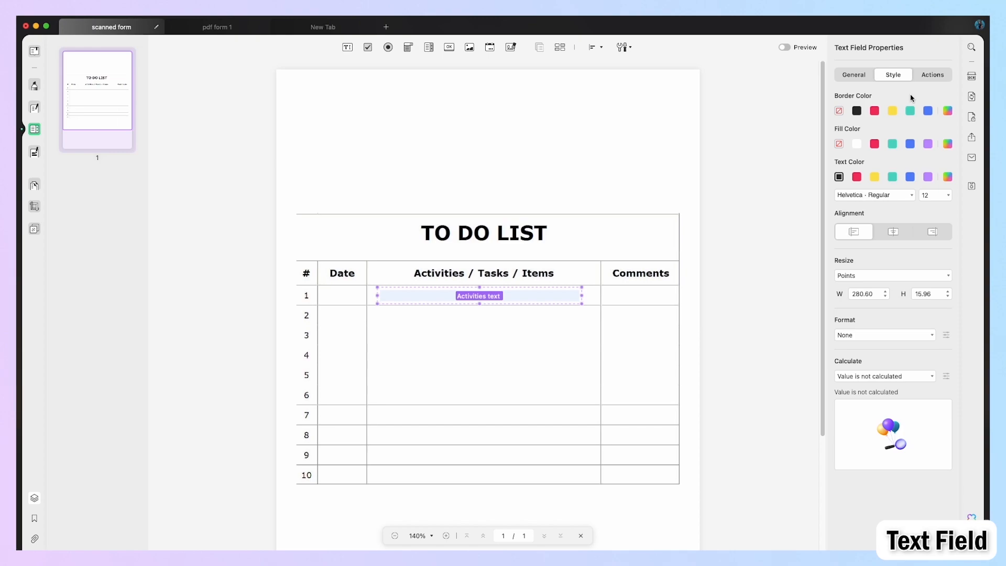
left_click(891, 235)
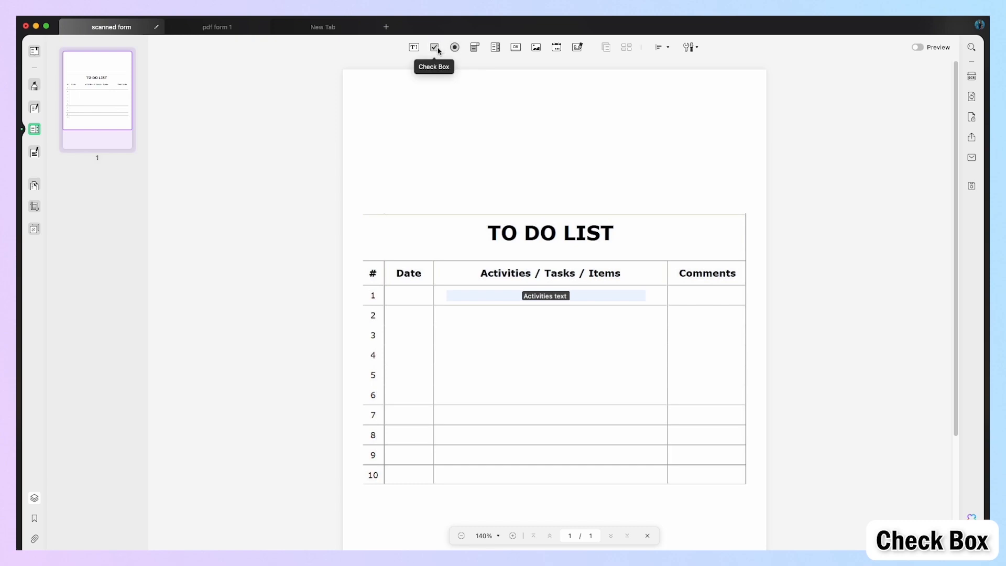
Add a check box named "Completed?" just after the Activities text field in row 1.
left_click(438, 50)
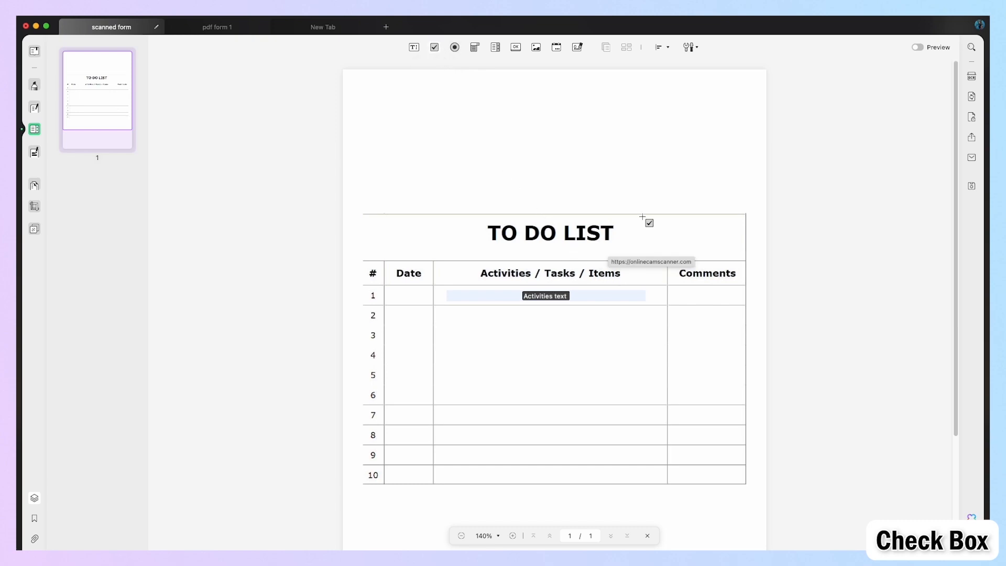
left_click(650, 291)
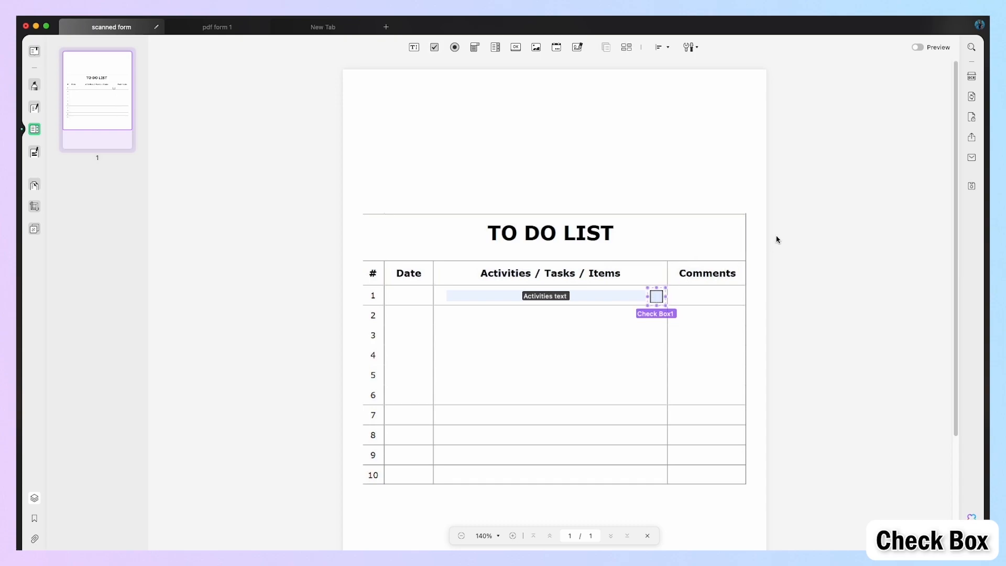
double_click(655, 297)
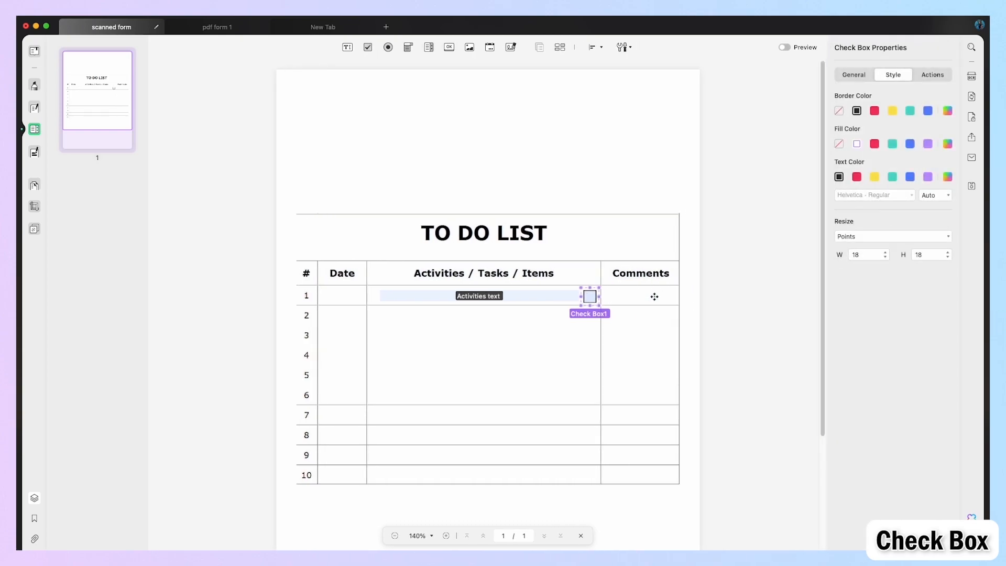
left_click(845, 75)
left_click_drag(886, 105, 832, 103)
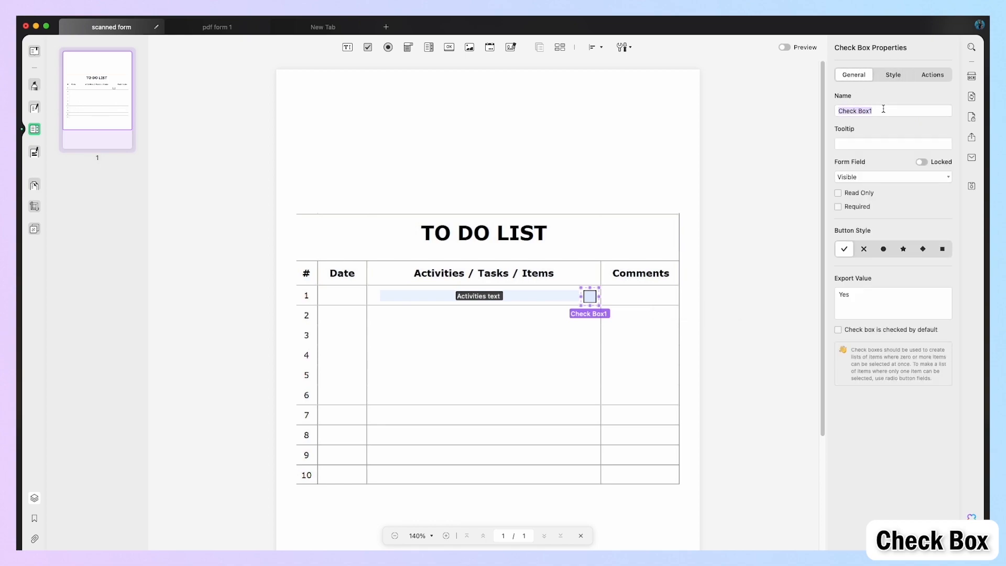
type("Completed?")
Try a yellow border colour on the "Completed?" check box and set it back to black.
left_click(890, 79)
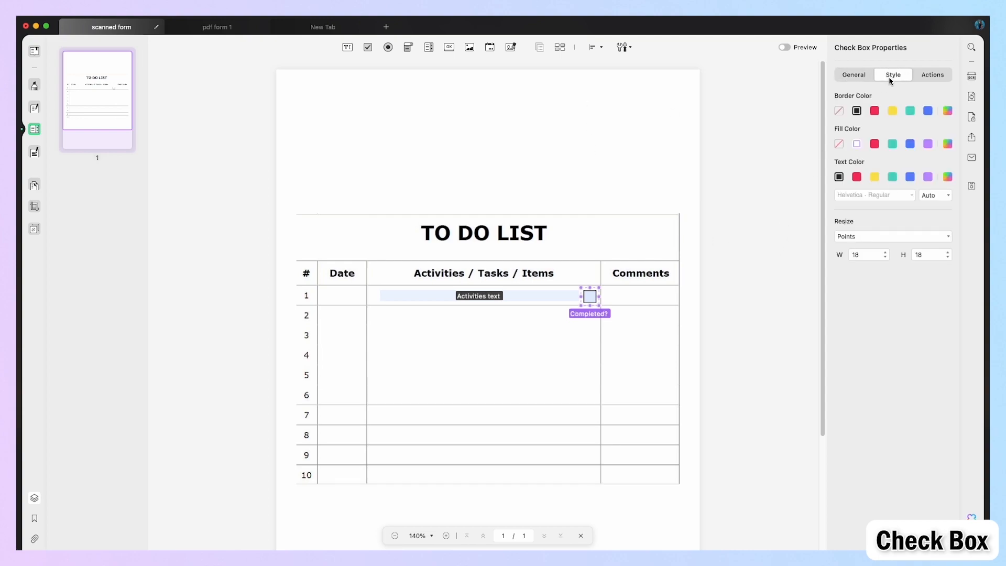
left_click(893, 111)
left_click(857, 112)
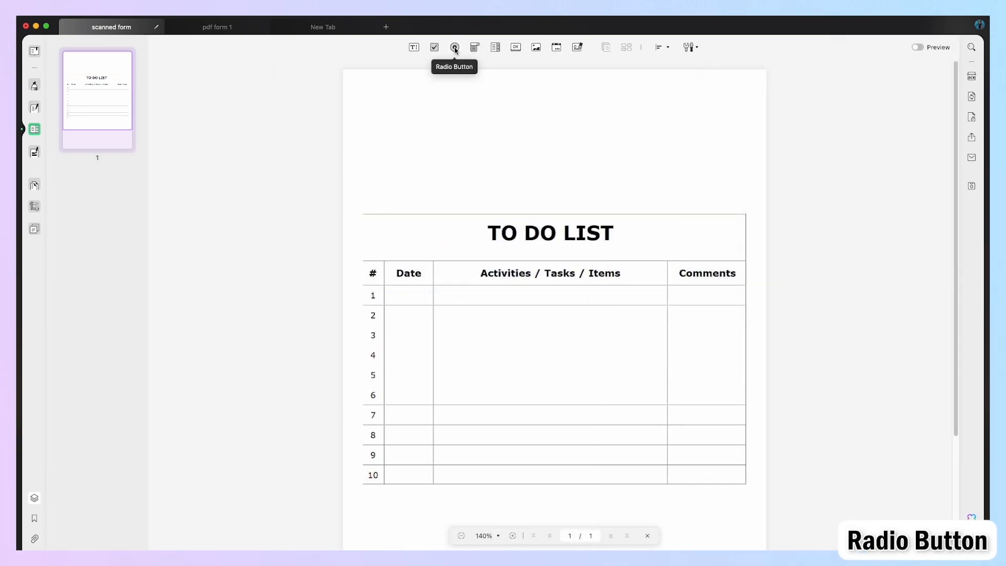
Place two radio buttons one below the other at the start of rows 2 and 3 in the Activities column.
left_click(454, 48)
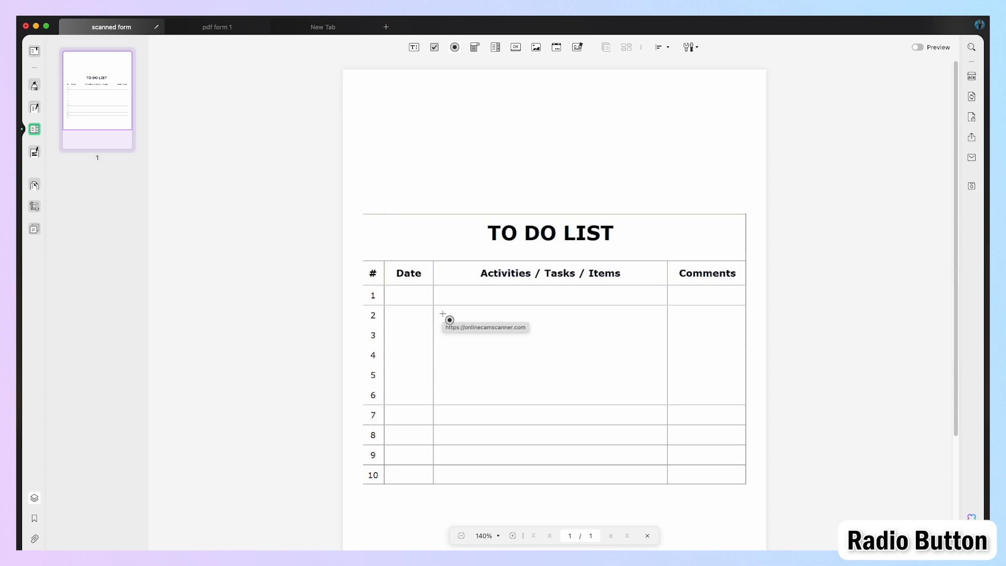
left_click(443, 314)
left_click_drag(449, 319, 448, 318)
left_click(462, 216)
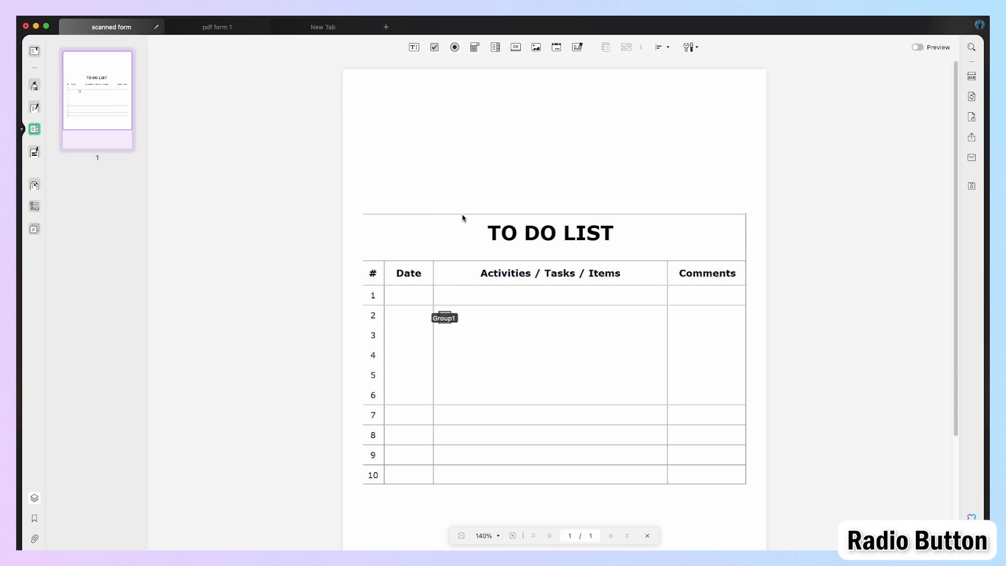
left_click(441, 340)
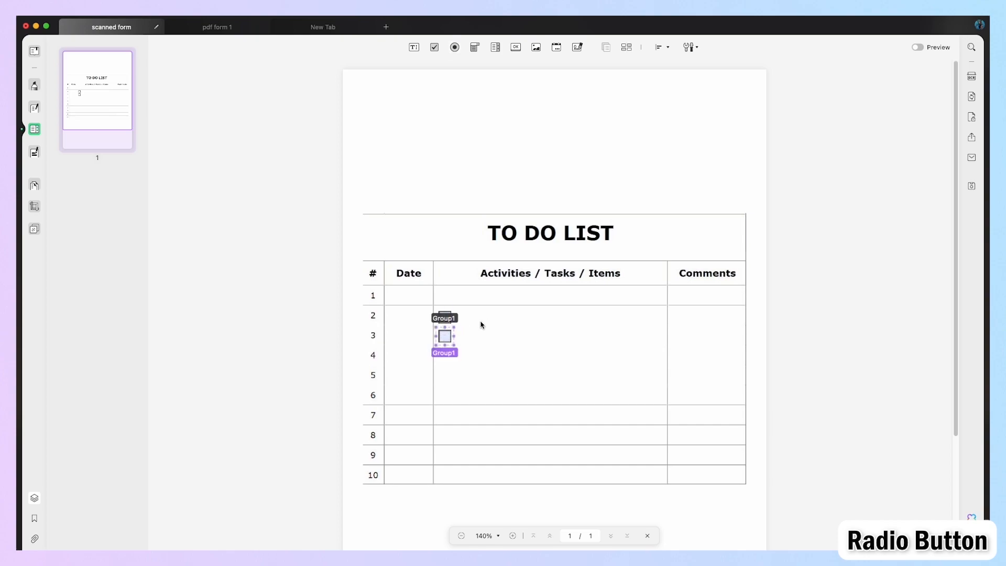
Name the row 3 radio button "Activity Options".
double_click(446, 336)
left_click(862, 76)
type("Activity ")
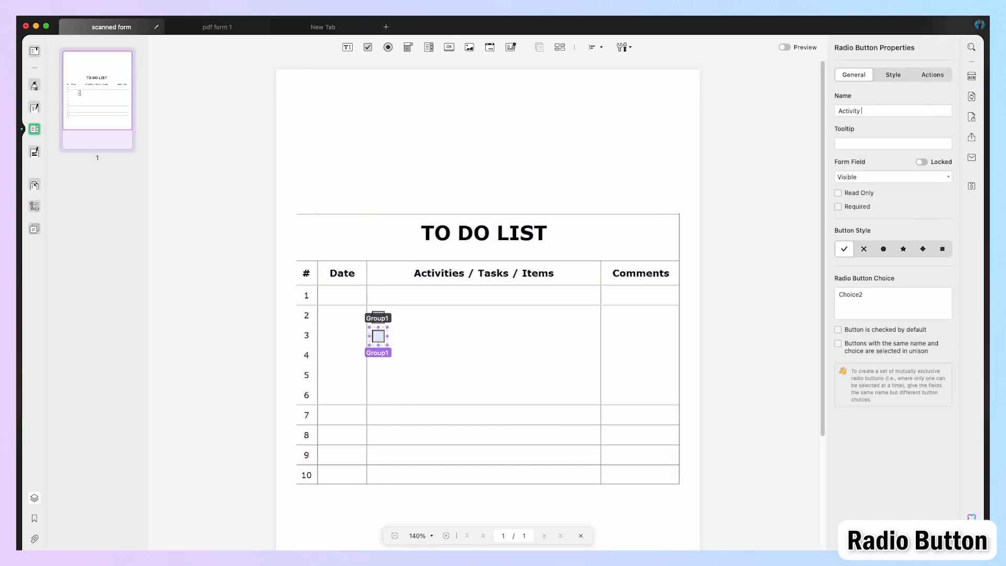
type("Options")
left_click(762, 179)
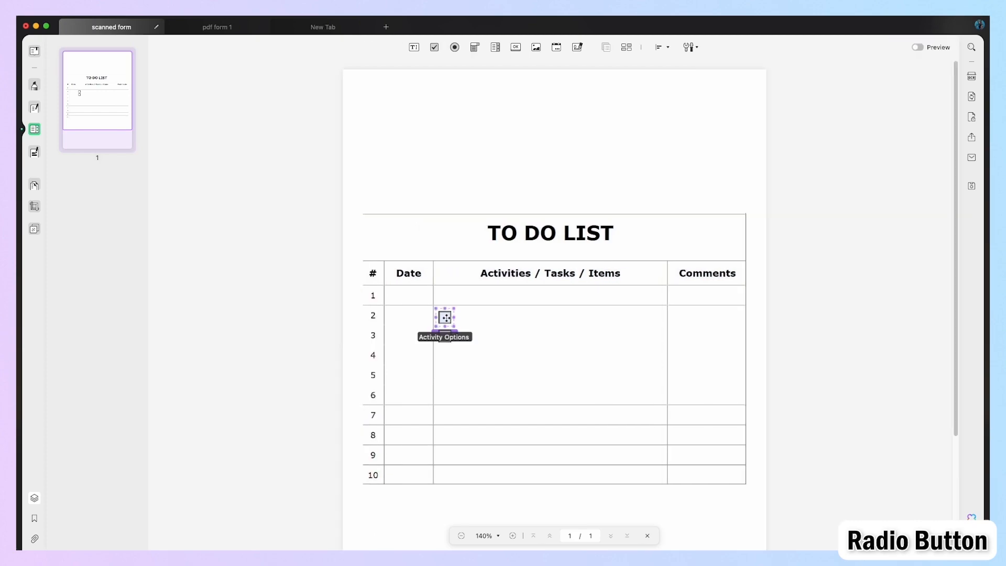
Give the row 2 radio button the name "Activity Options" and have buttons with the same name and choice selected in unison.
double_click(446, 317)
type("Activity Options")
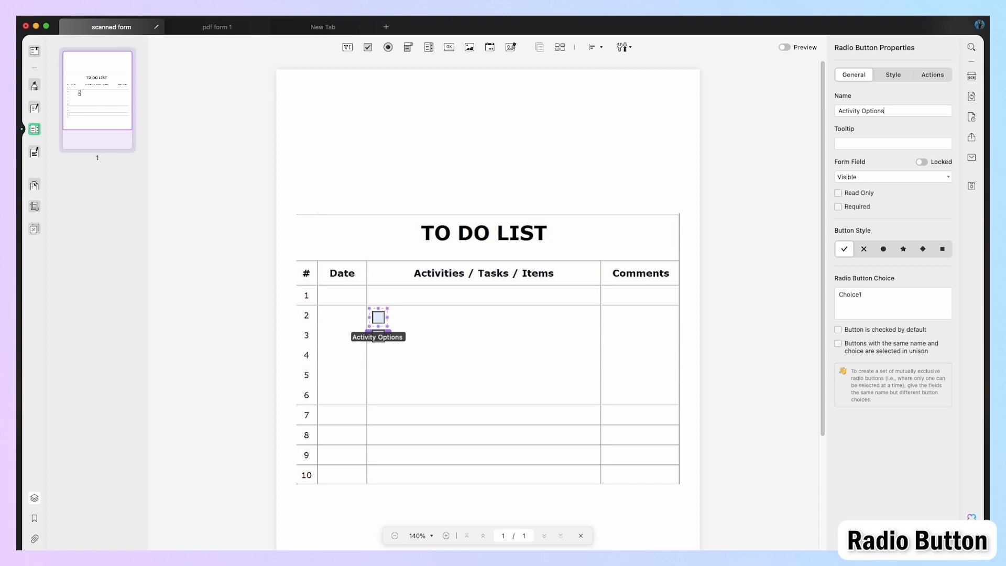
left_click(890, 345)
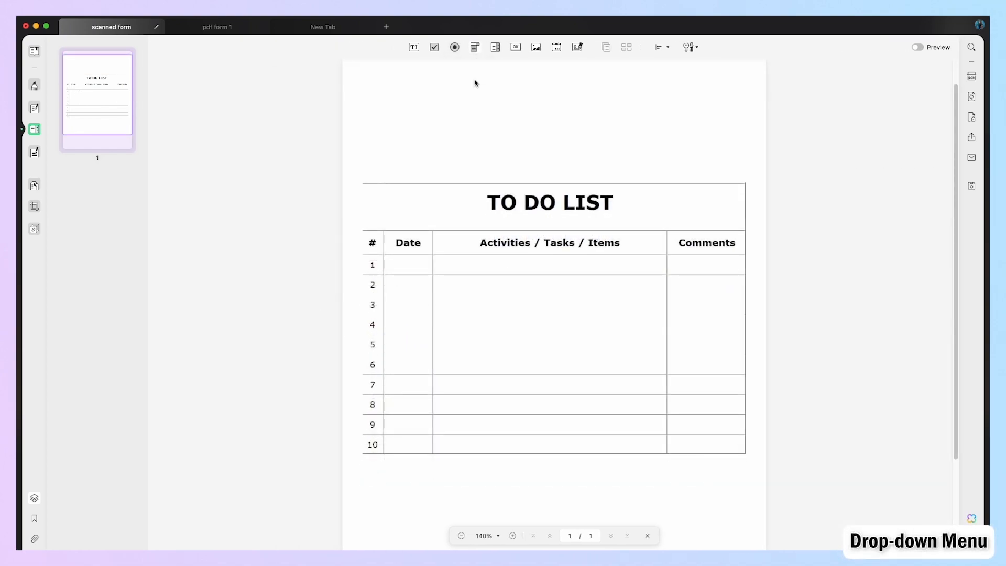
Add a drop-down field named "Activities" across row 1 of the Activities / Tasks / Items column.
left_click_drag(448, 260, 658, 274)
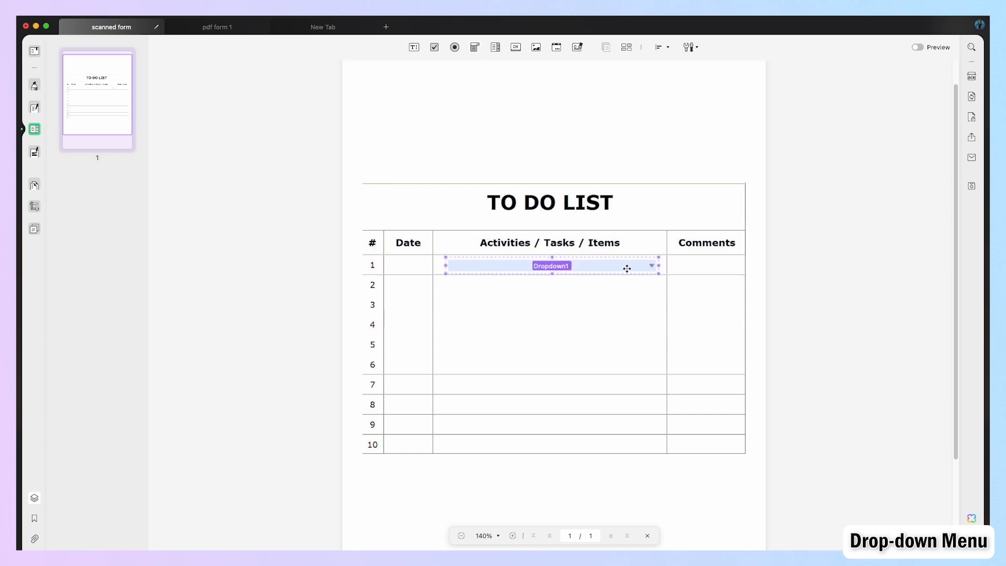
double_click(622, 265)
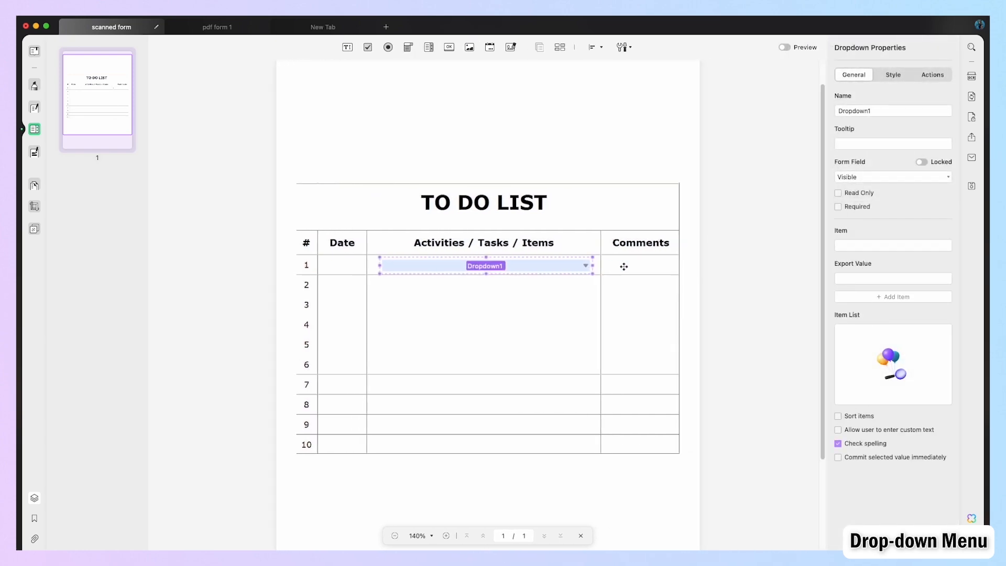
double_click(886, 111)
type("Activities")
Add the items Soccer, Basketball and Volleyball to the Activities drop-down.
left_click(899, 301)
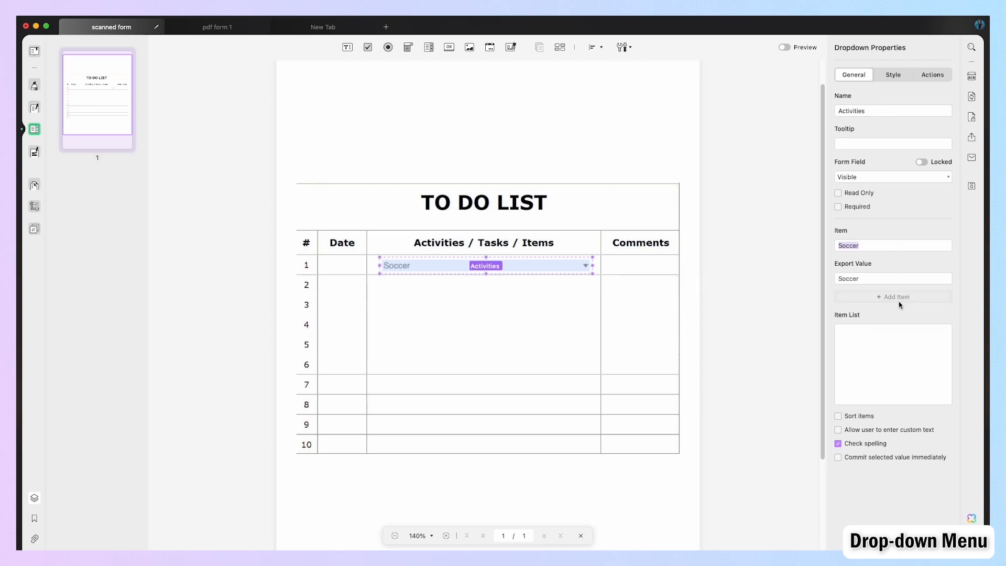
type("Basketball")
key("Return")
type("Volleyball")
left_click(874, 299)
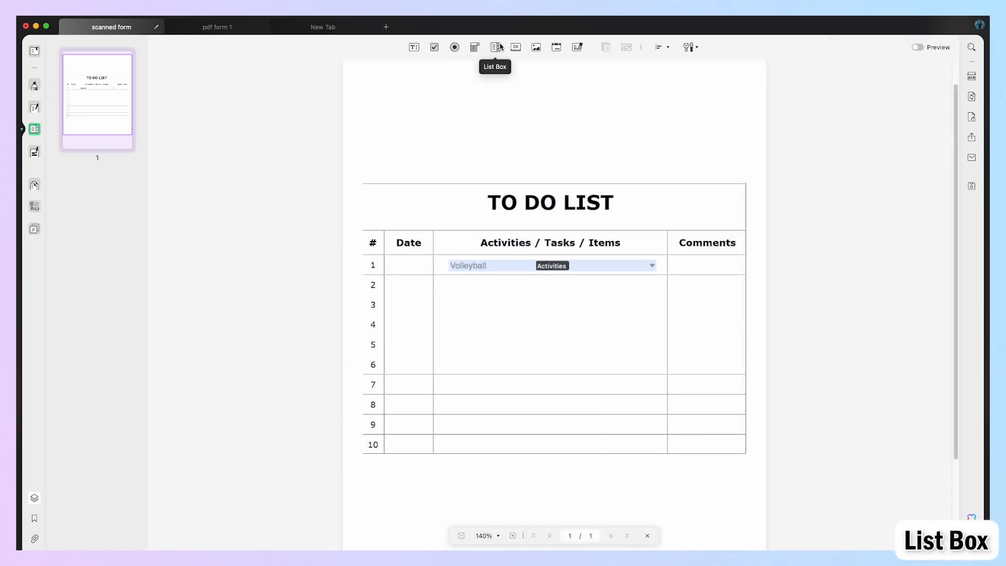
Draw a list box over rows 2 to 6 of the Activities column with the items Basketball, Volleyball, Soccer and Table Tennis.
left_click(498, 47)
mouse_move(450, 279)
left_mouse_down()
mouse_move(663, 369)
mouse_move(654, 368)
left_mouse_up()
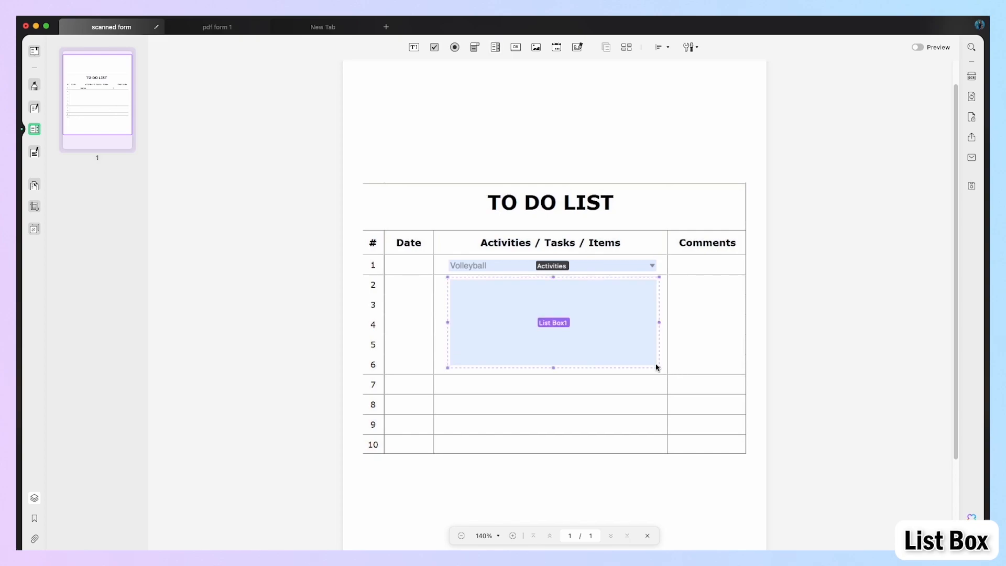
double_click(592, 333)
left_click(853, 74)
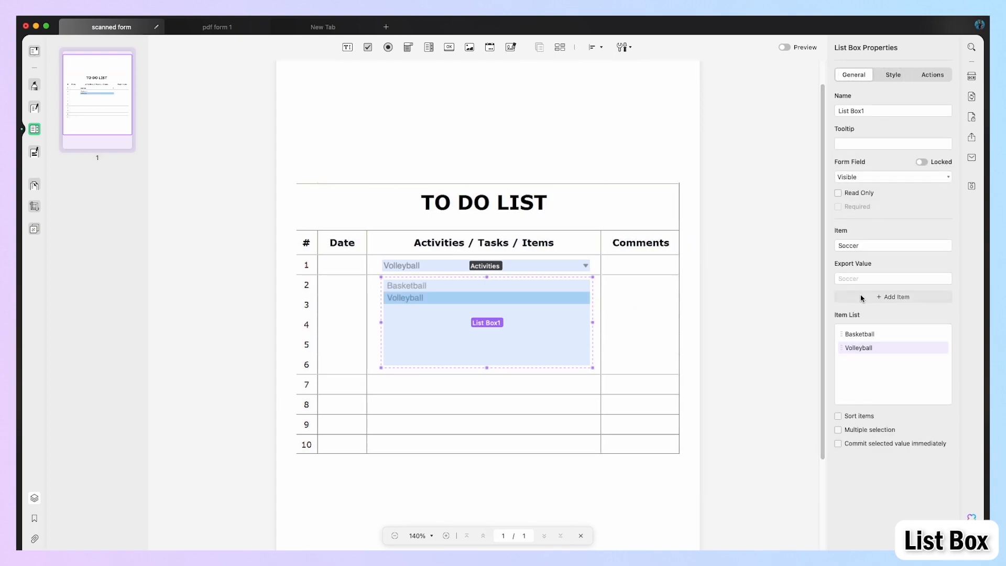
left_click(861, 298)
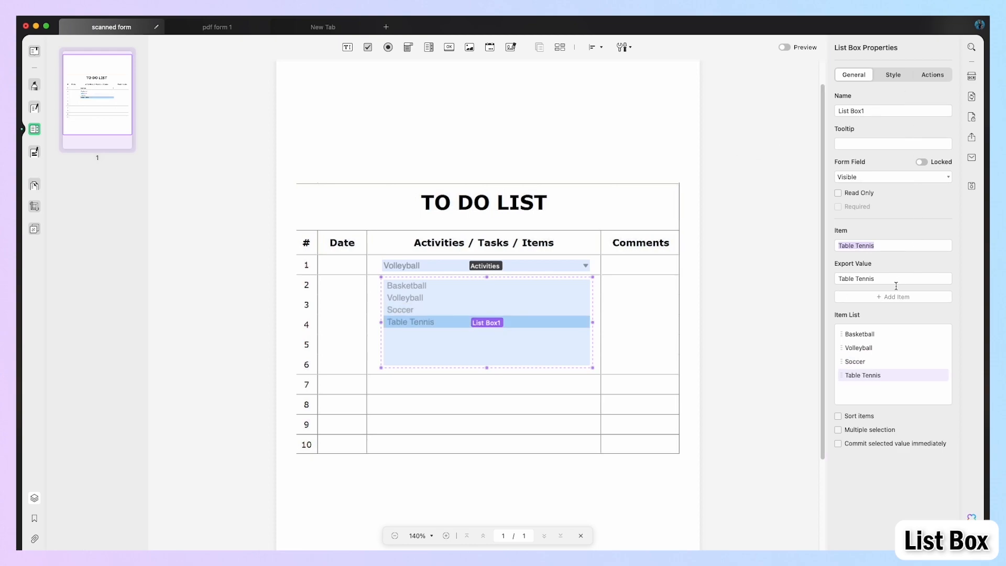
Enable multiple selection and item sorting for the list box and name it "Activities List".
left_click(870, 431)
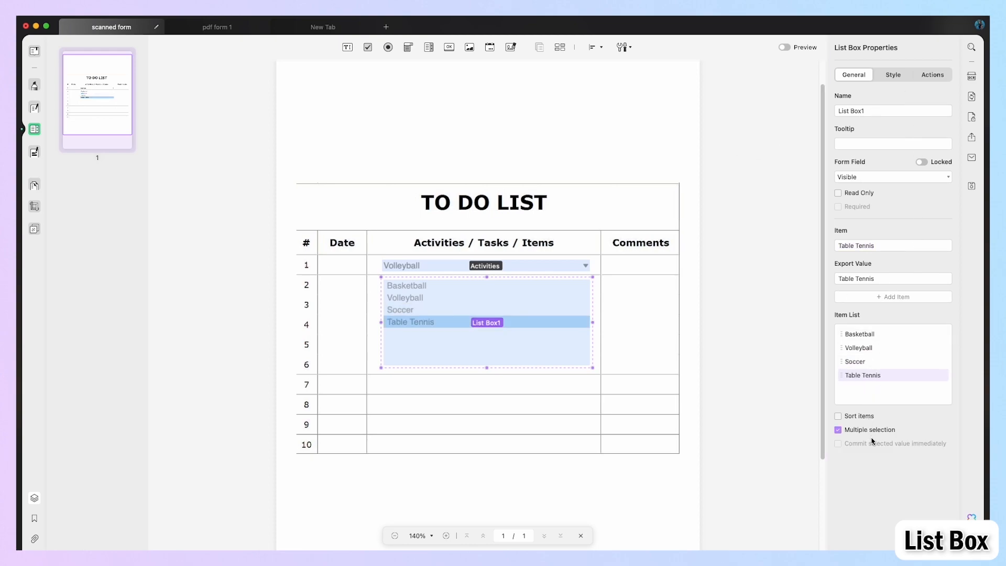
left_click(870, 417)
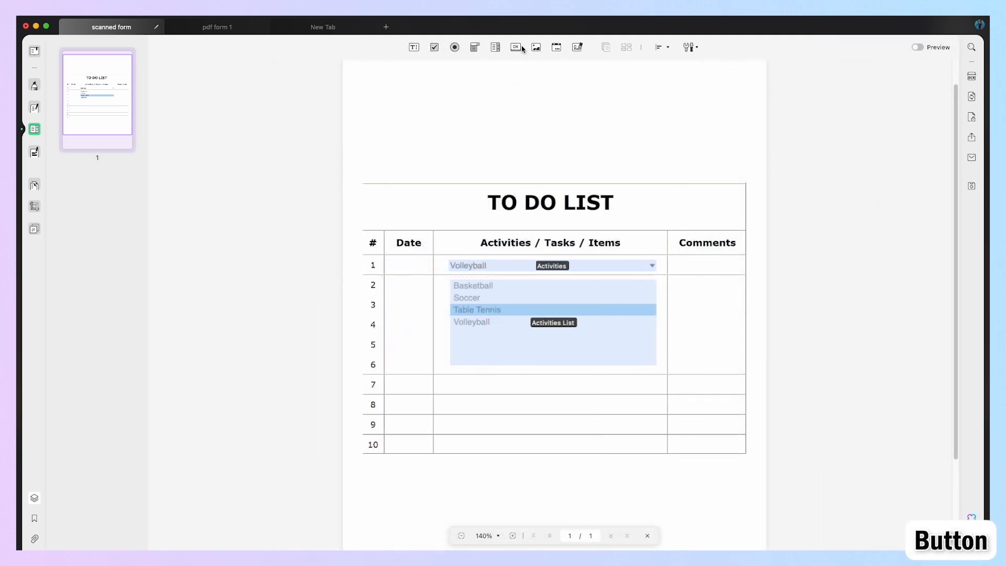
Add a button in row 1 of the Comments column and review its layout options.
left_click(516, 47)
left_click_drag(685, 260, 729, 273)
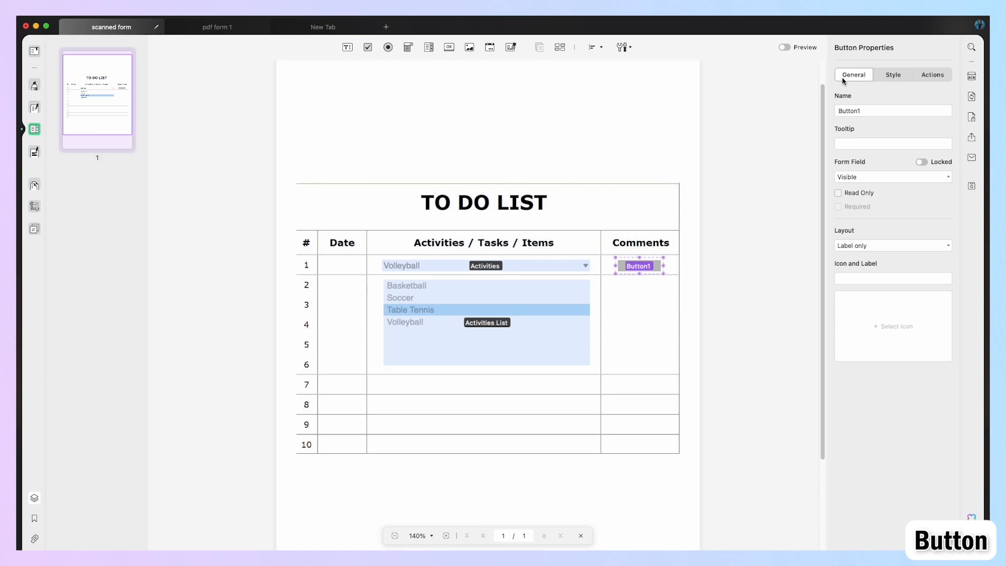
left_click(854, 246)
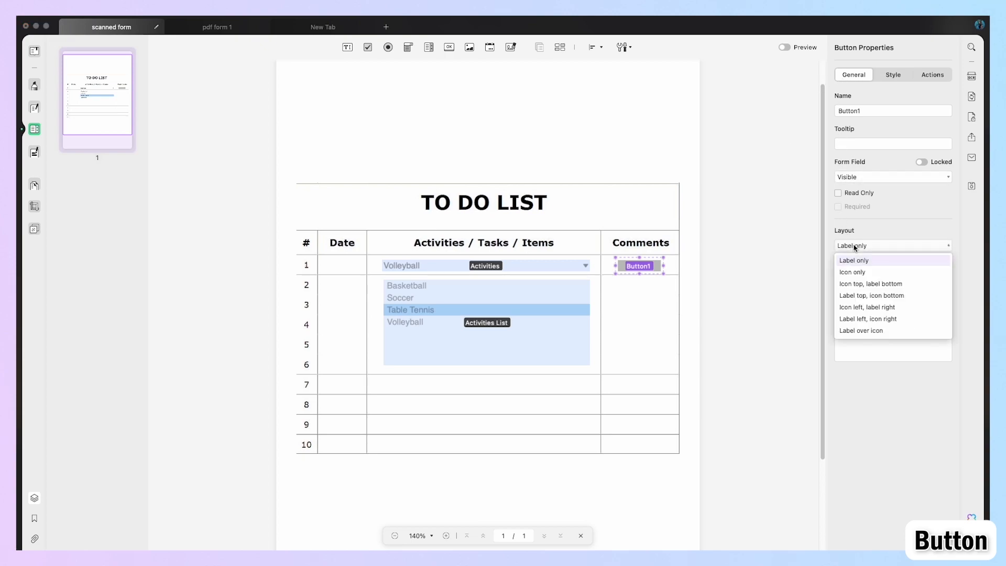
left_click(903, 246)
Make the Comments button open the web link updf.com on the Mouse Enter trigger, and name the button "LINK".
left_click(933, 74)
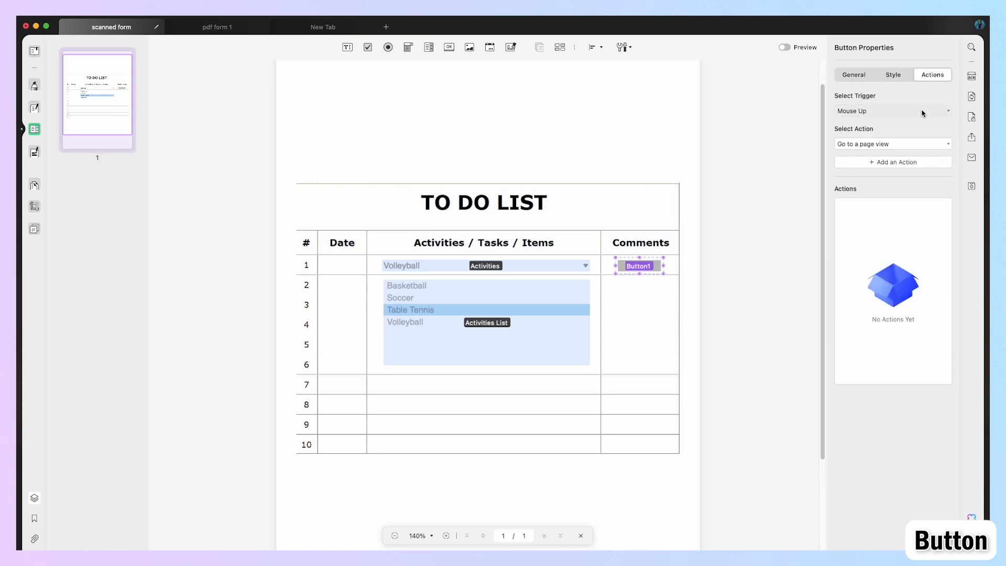
left_click(907, 111)
left_click(902, 149)
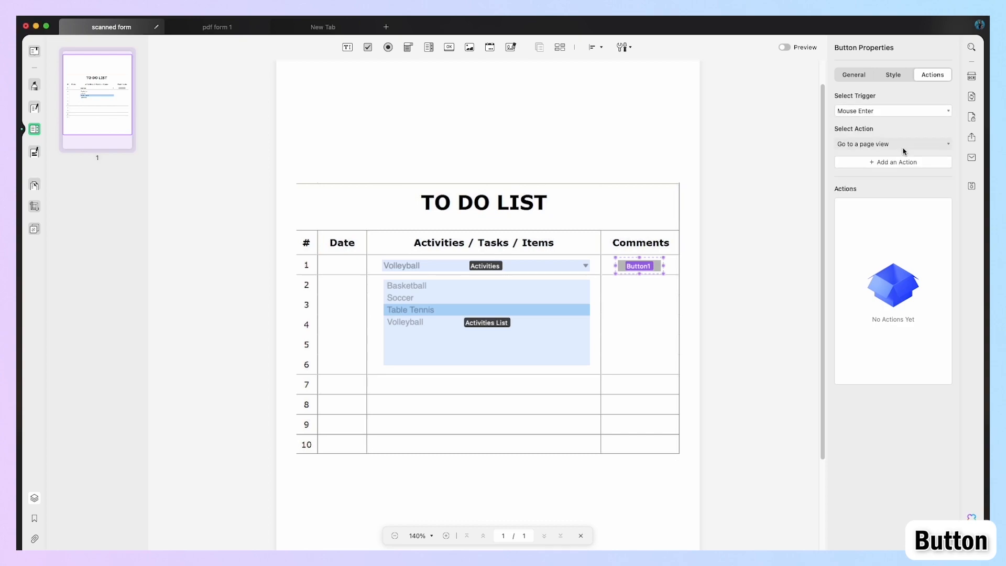
left_click(903, 145)
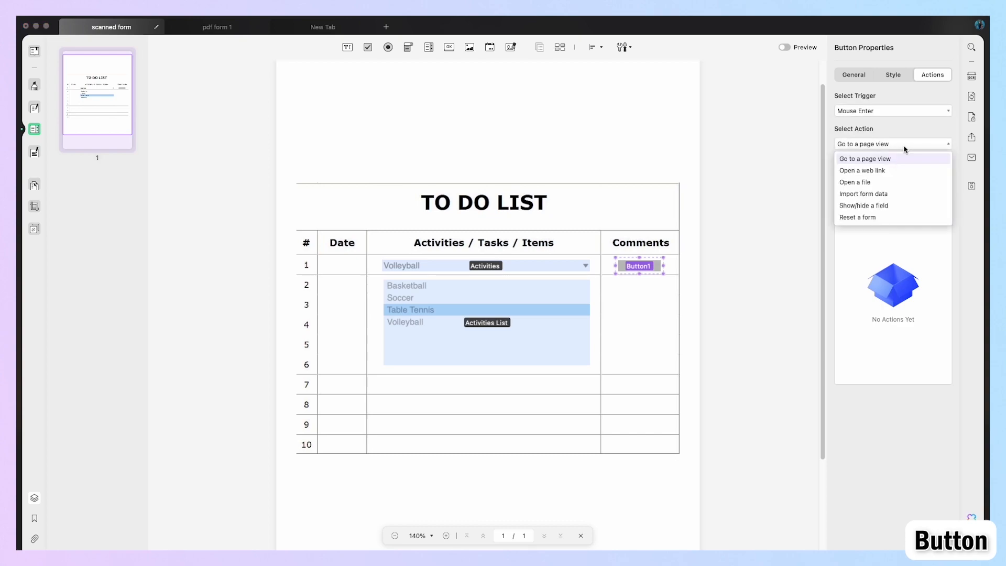
left_click(893, 171)
type("updf.com")
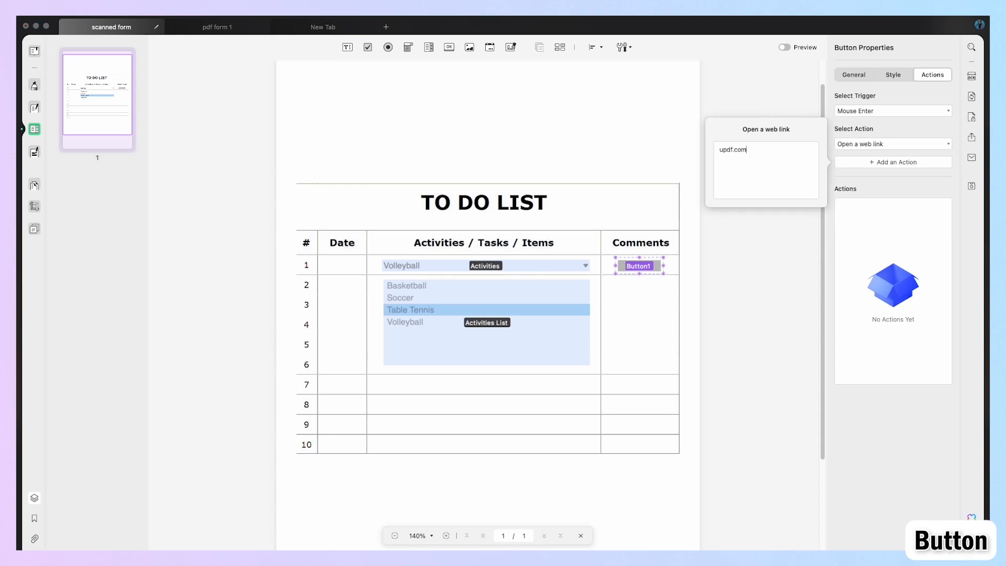
key("Return")
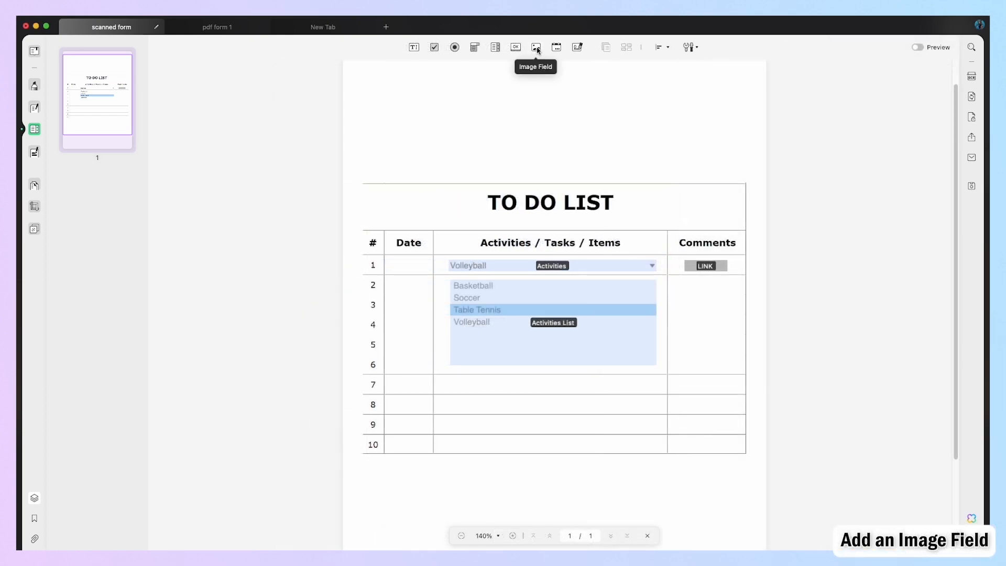
Draw an image field over rows 2 to 6 of the Comments column and load basketball.webp as its icon.
left_click(536, 47)
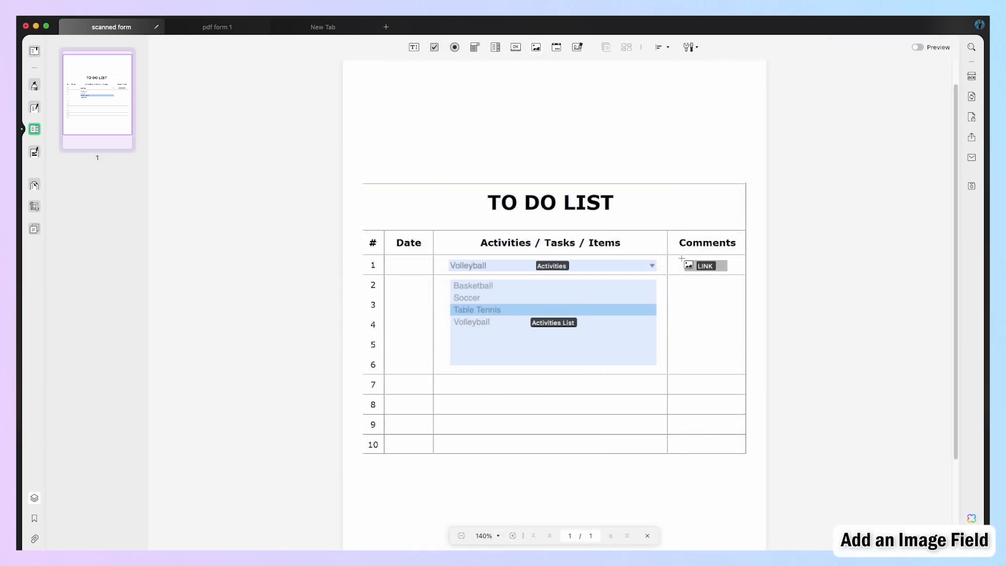
left_click_drag(676, 281, 739, 366)
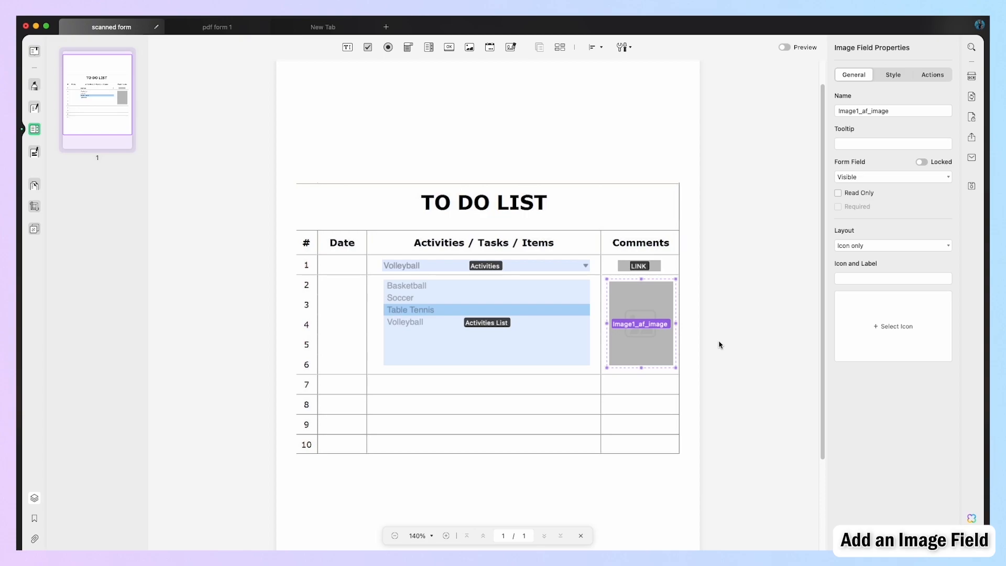
left_click(884, 320)
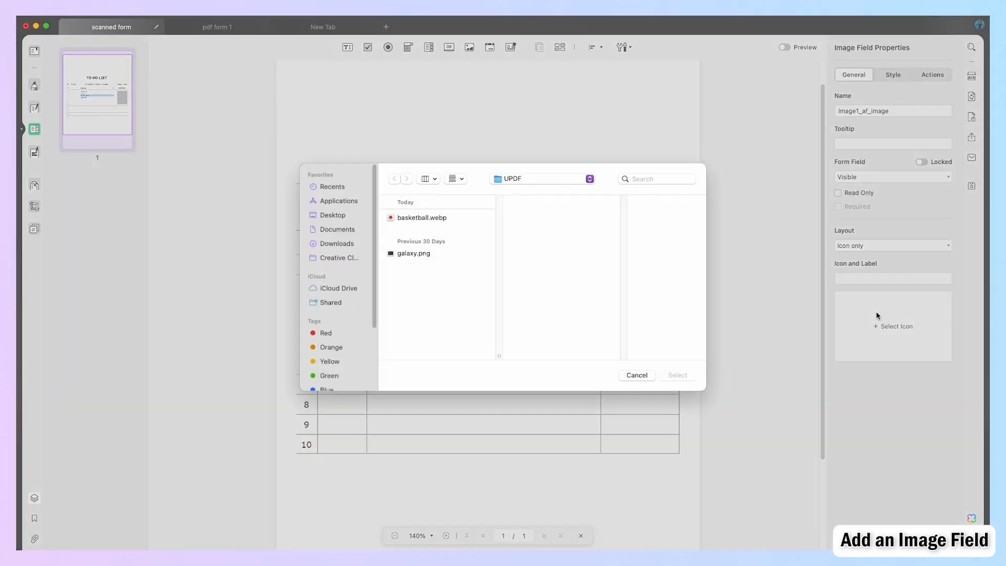
left_click(450, 223)
left_click(689, 383)
Set the image field's layout to Label over icon with the label "Option 1", and review its action triggers.
left_click(899, 245)
left_click(887, 329)
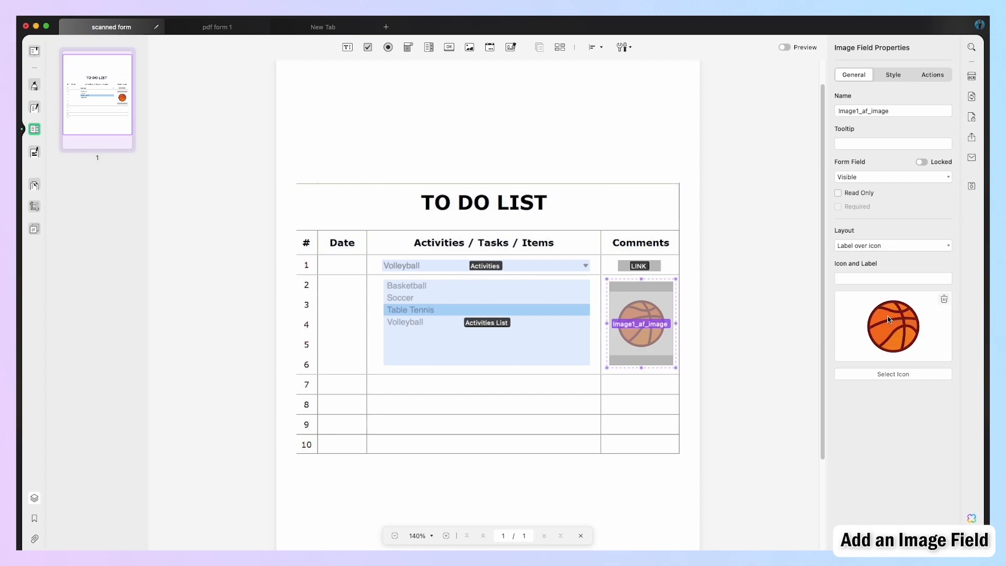
left_click(915, 274)
type("Option 1")
left_click(922, 77)
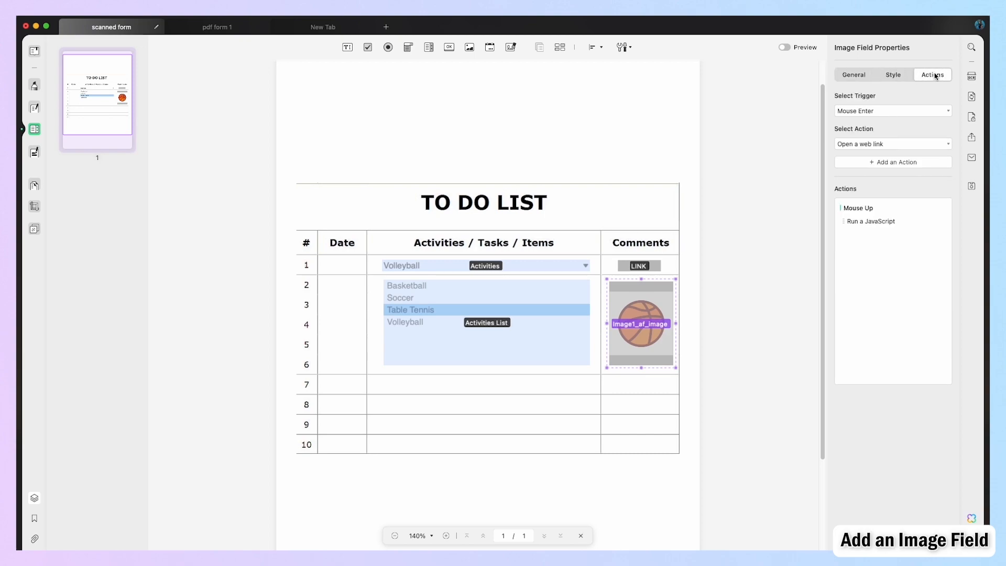
left_click(919, 111)
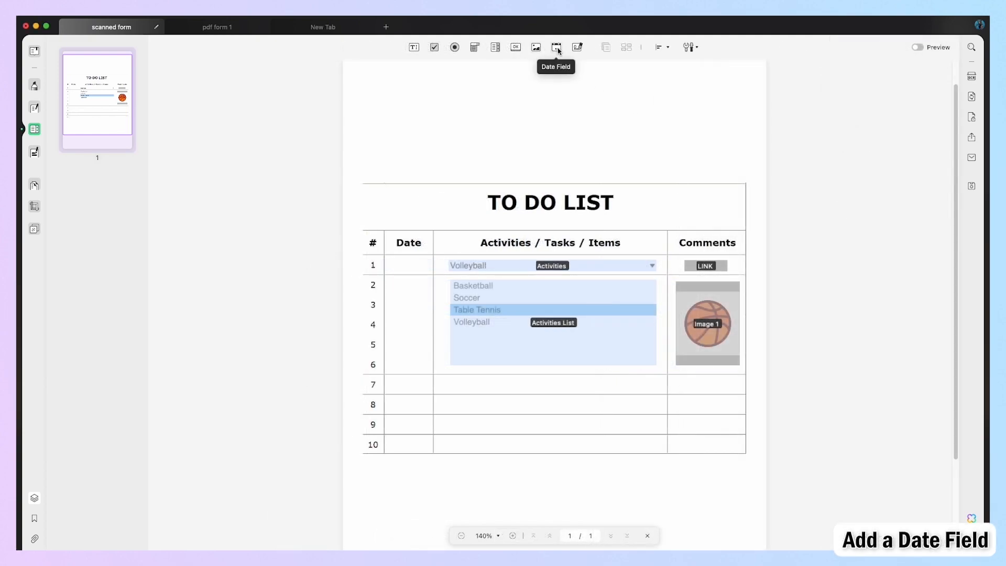
Draw a date field in row 1 of the Date column and name it "Date 1".
left_click(556, 47)
left_click_drag(386, 259, 430, 272)
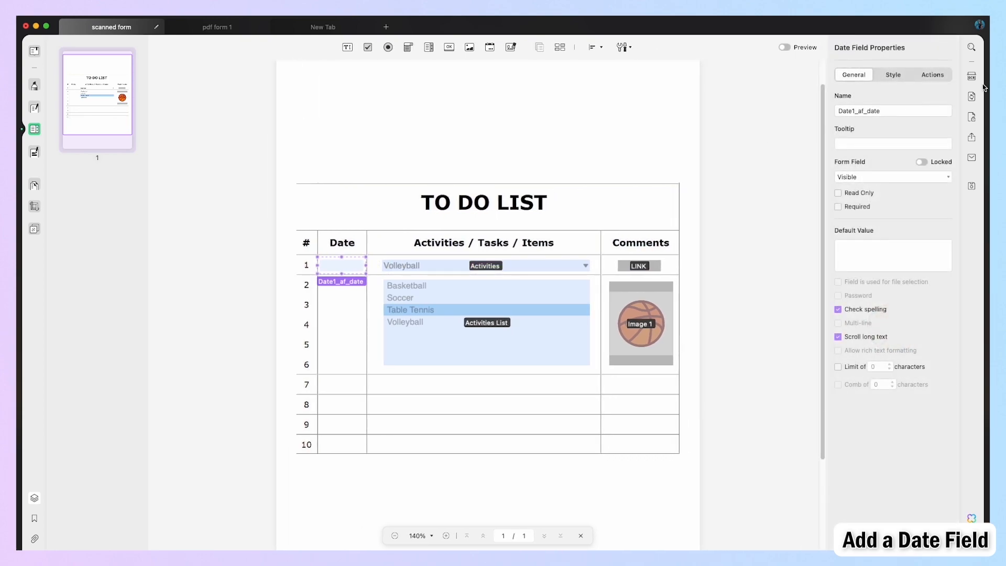
triple_click(922, 110)
type("Date 1")
Choose the Date format for the row 1 date field and finish editing its properties.
left_click(895, 75)
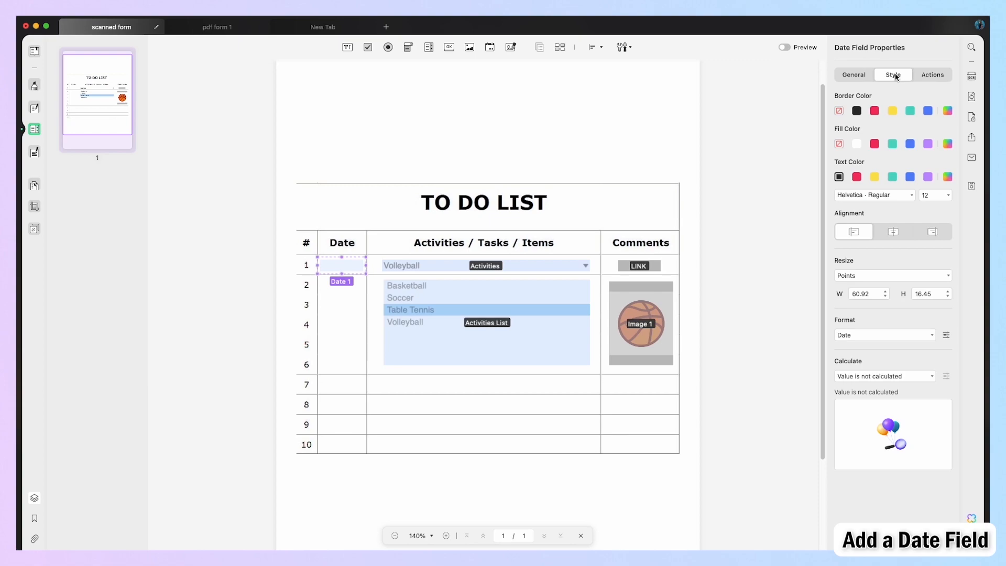
left_click(914, 335)
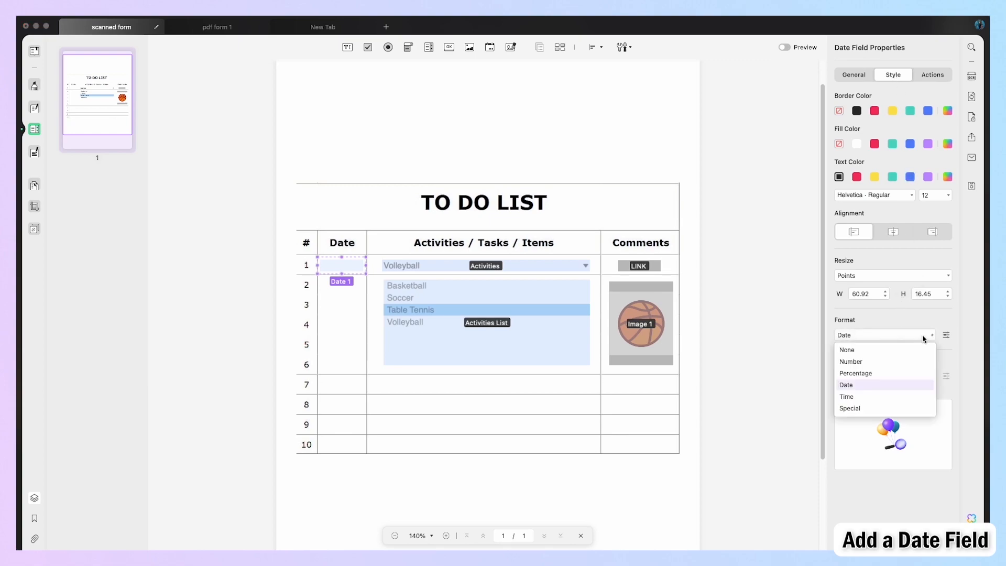
left_click(877, 384)
left_click(763, 328)
left_click(765, 378)
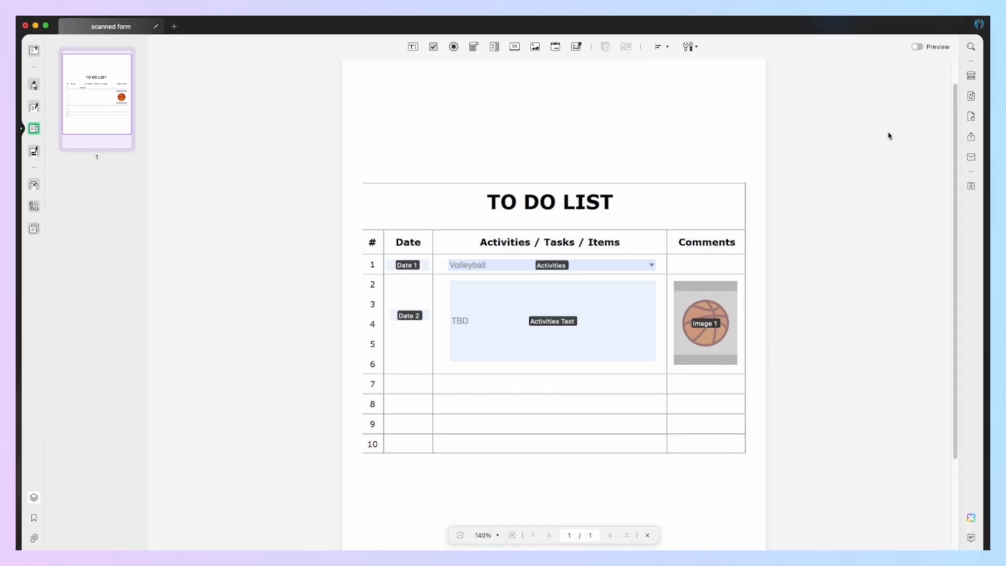
Preview the form and set the date in row 1 to 04/26/24.
left_click(916, 48)
left_click(421, 262)
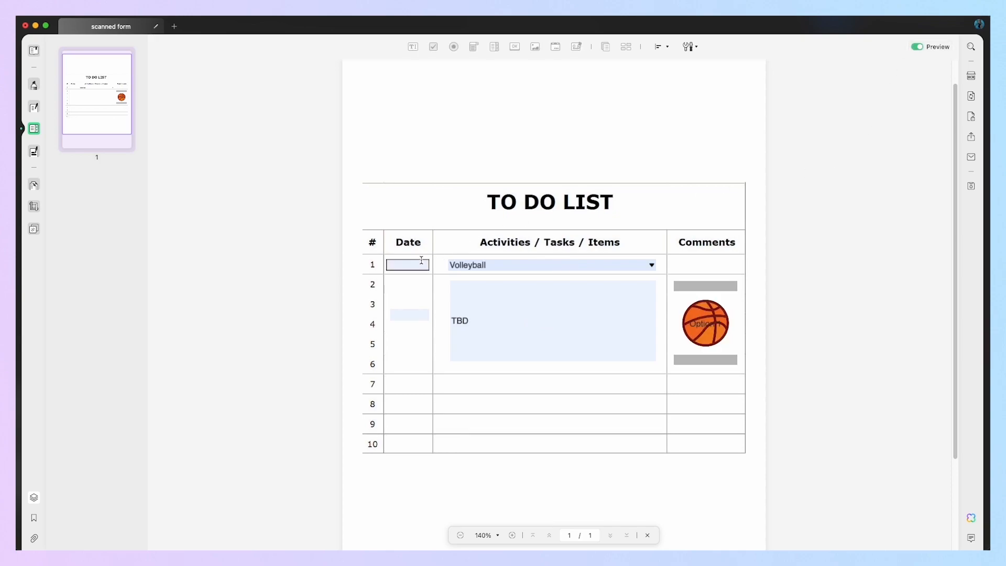
left_click(430, 228)
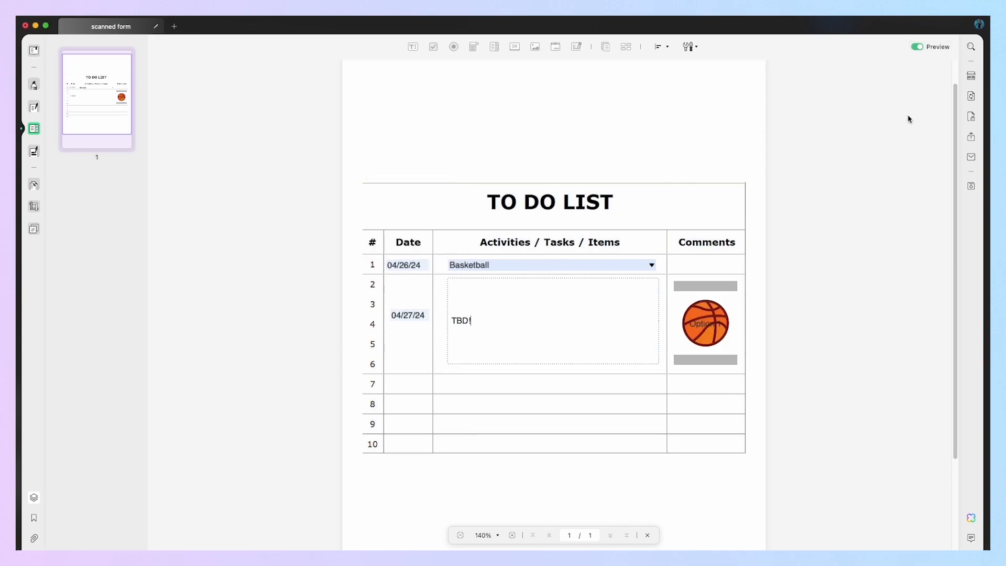
Save the filled-in form.
left_click(970, 185)
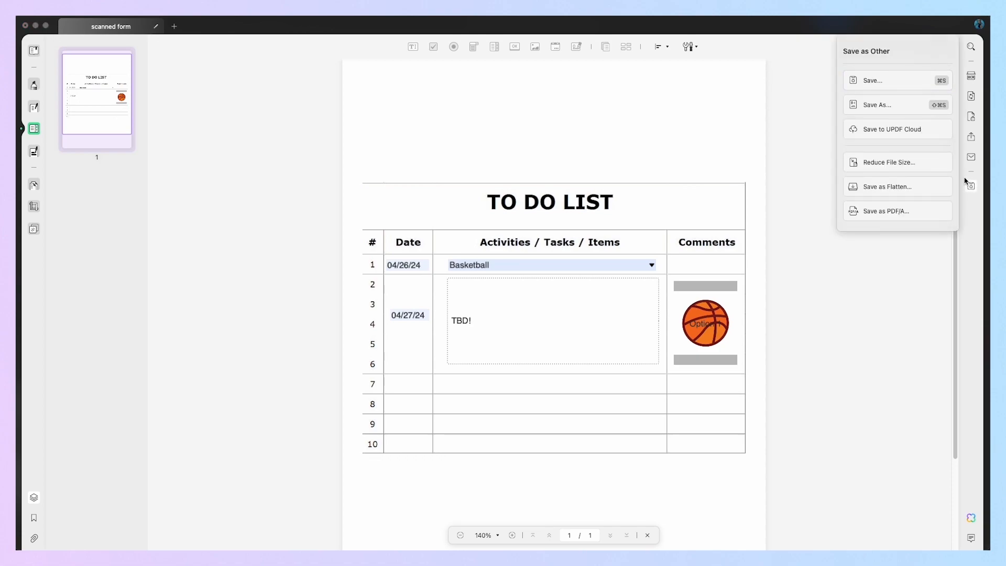
left_click(919, 82)
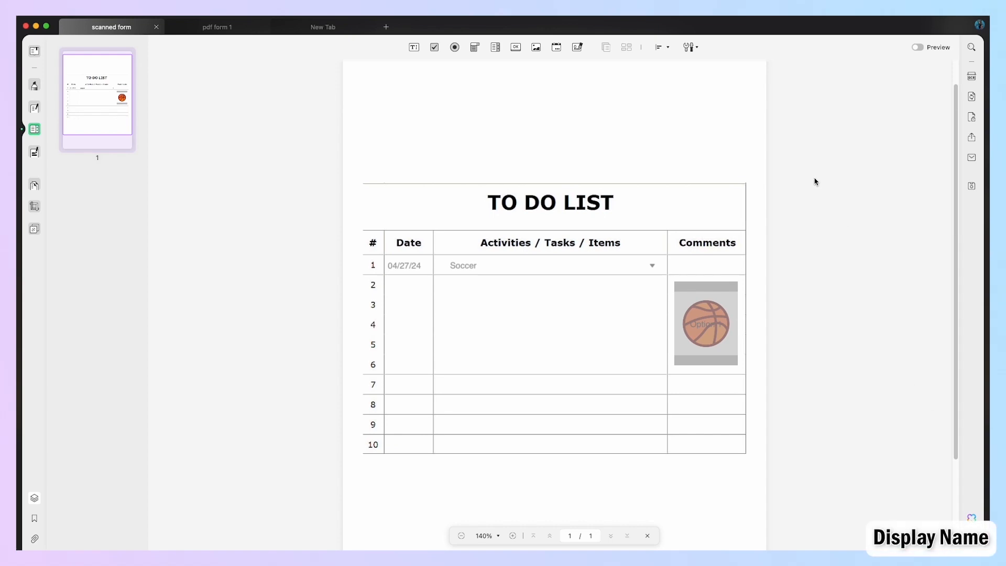
Display the names of the form fields and highlight the existing fields.
left_click(699, 48)
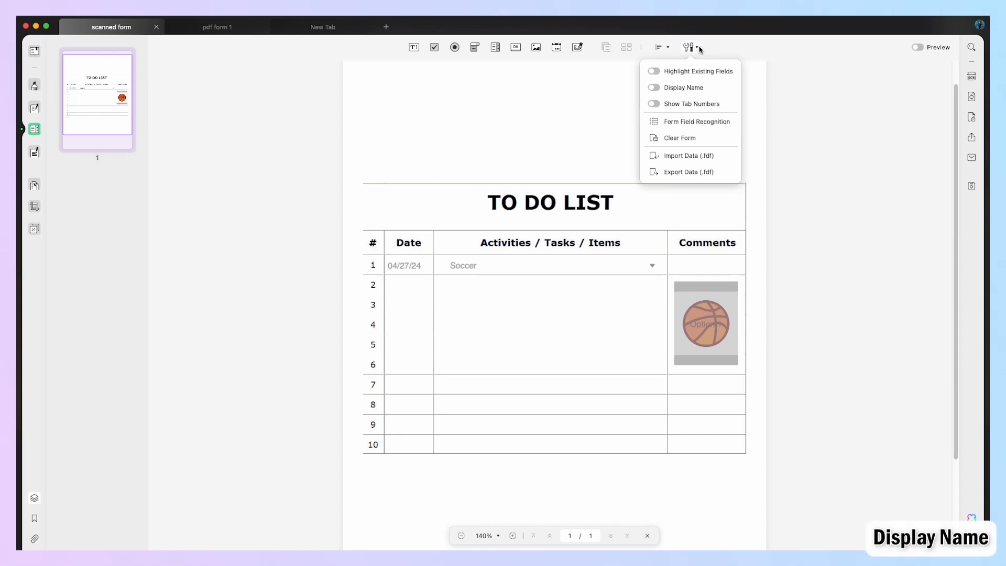
left_click(684, 88)
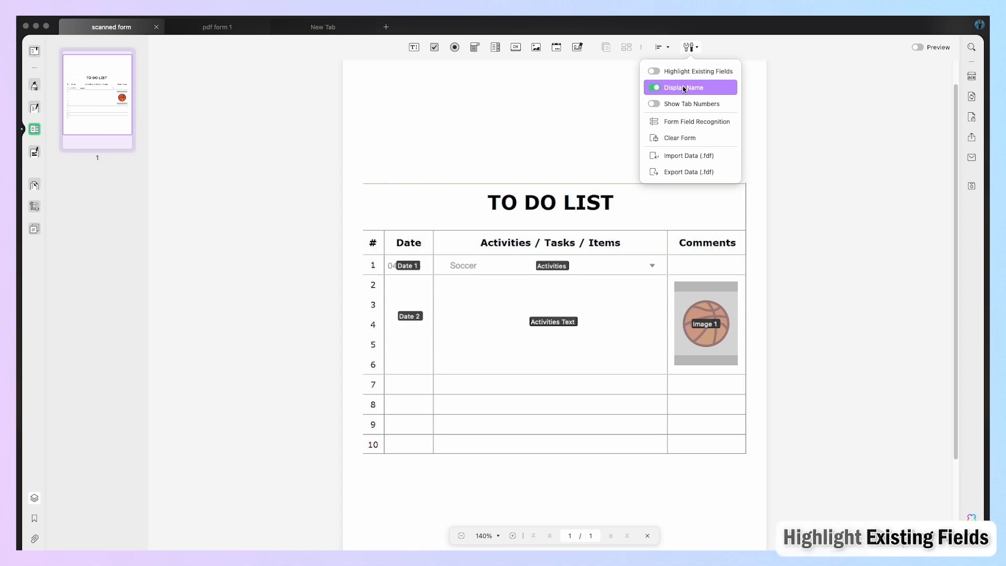
left_click(689, 73)
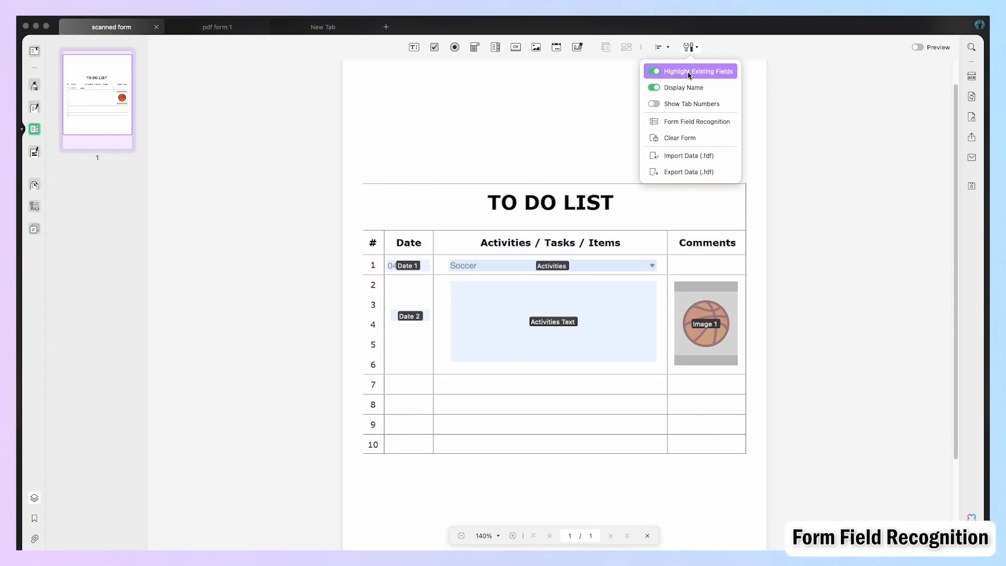
Run Form Field Recognition on the to-do list and agree to continue.
left_click(721, 125)
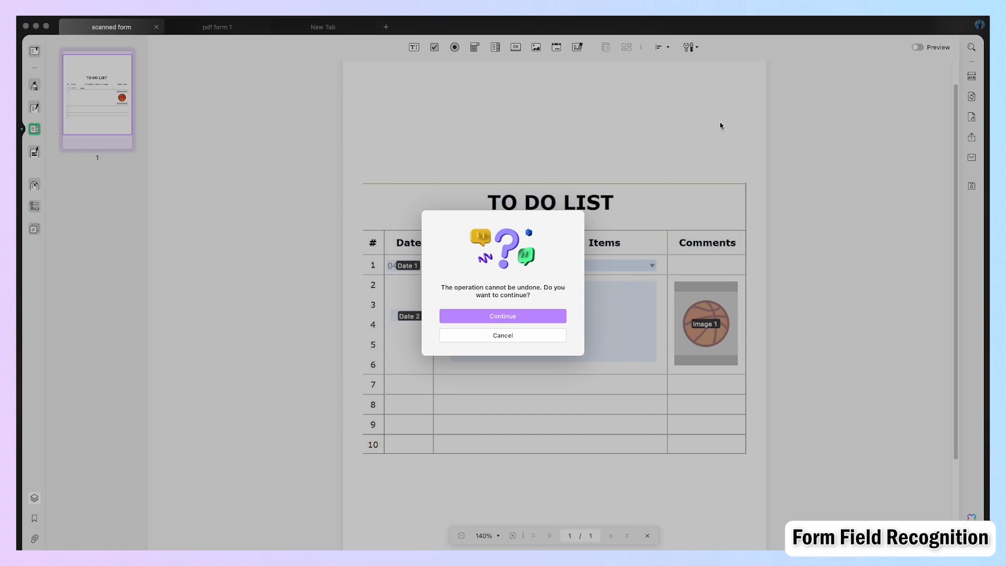
left_click(525, 318)
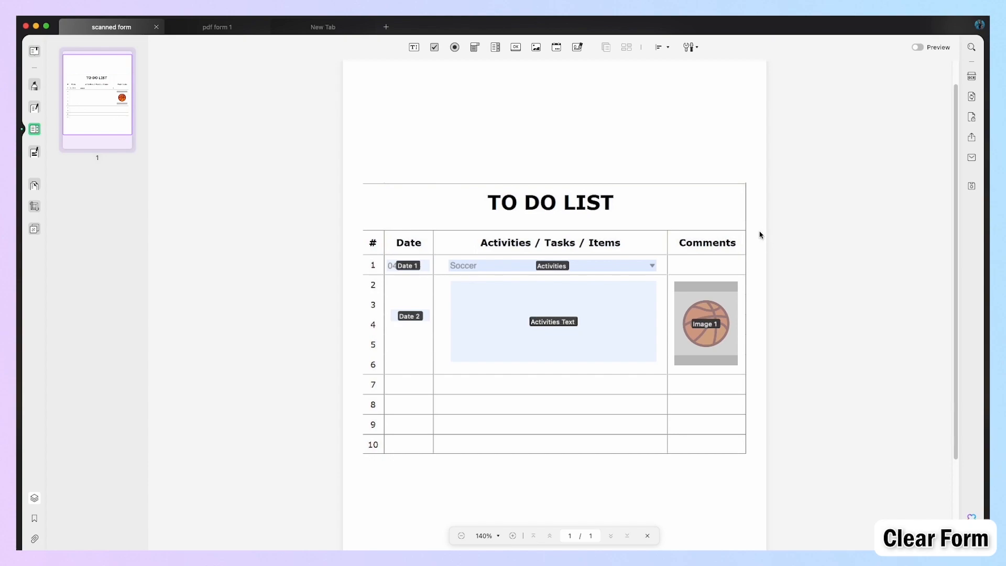
Clear the data entered in the form and agree to continue.
left_click(624, 290)
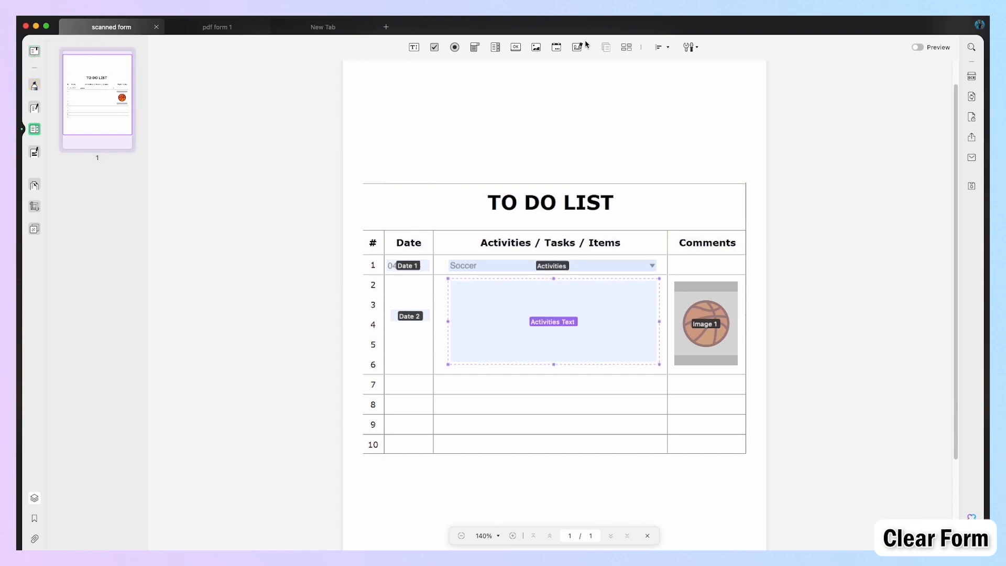
left_click(690, 47)
left_click(685, 138)
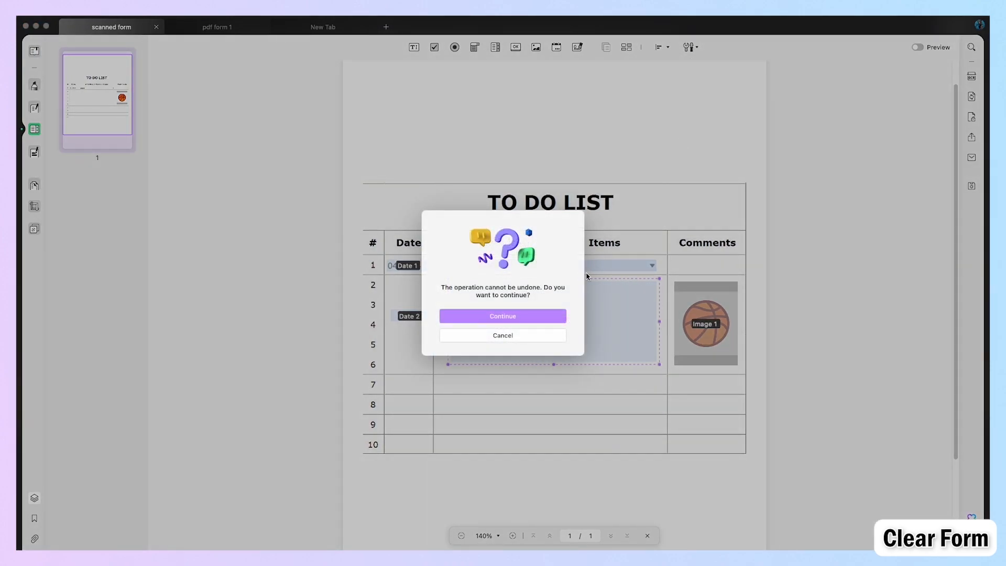
left_click(551, 316)
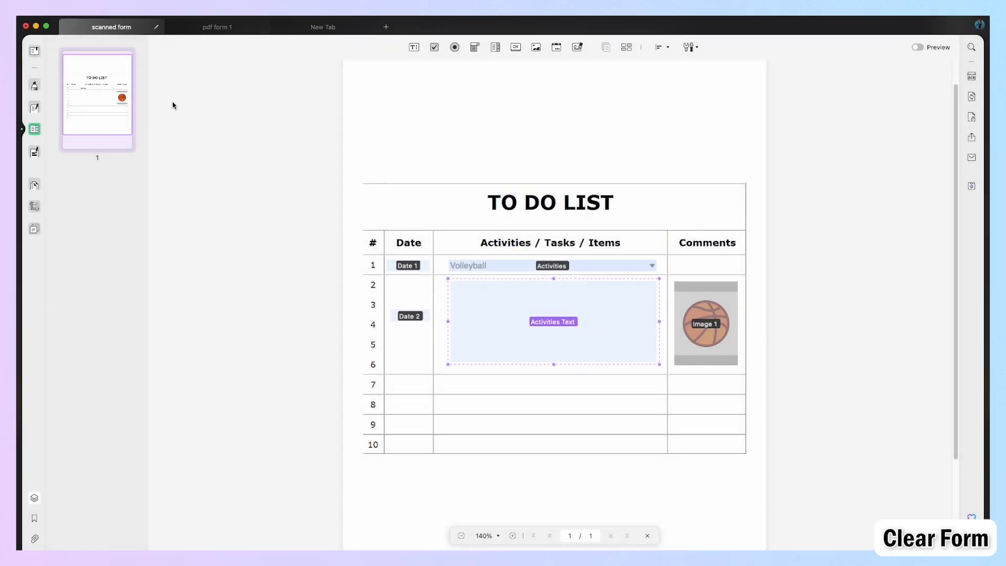
Switch to reading mode and enter "Track & Field, Bowling" in the text field over rows 2 to 6 of the Activities column.
left_click(34, 51)
left_click(549, 318)
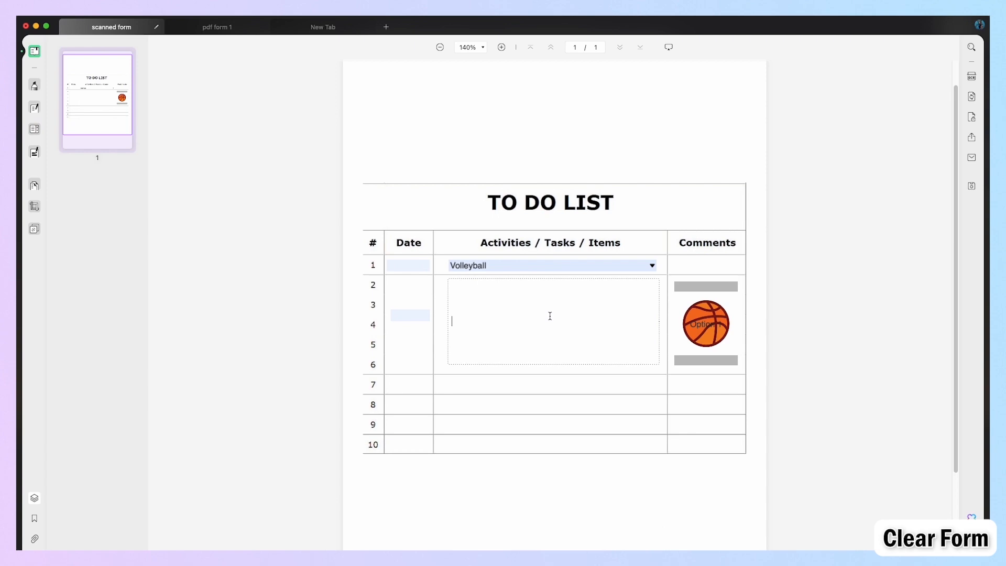
type("Track & Field, Bowling")
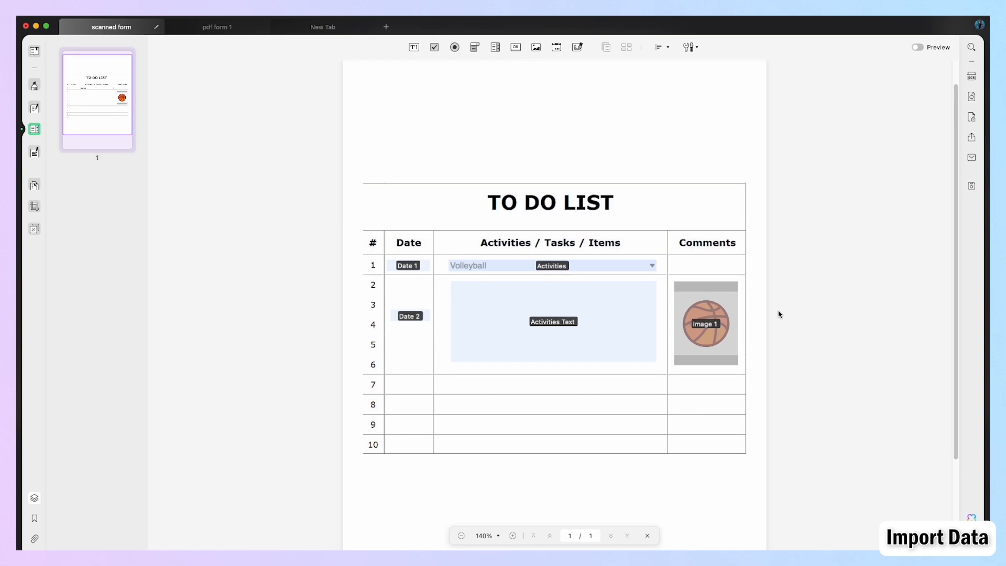
Start importing form data from an FDF file and agree to continue.
left_click(689, 47)
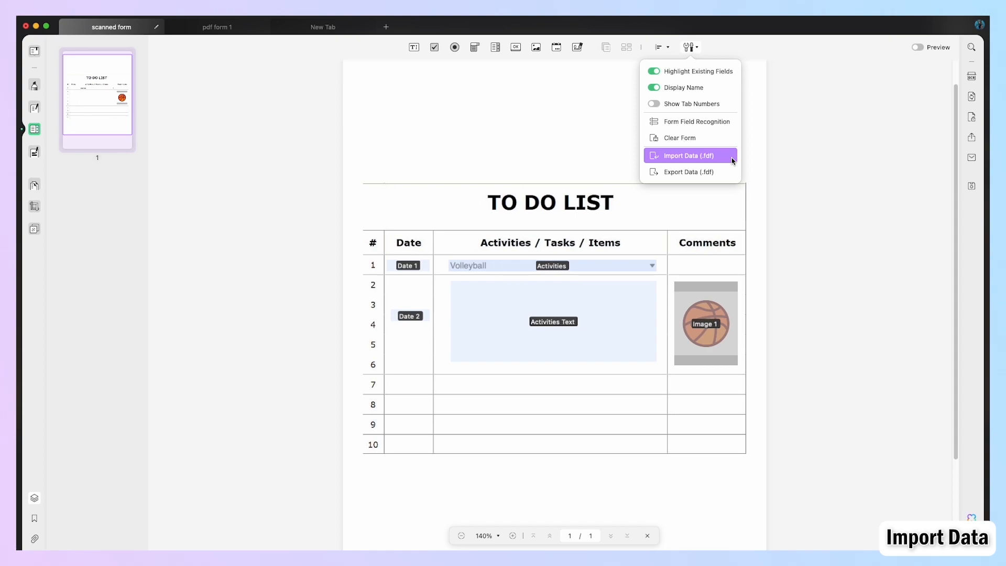
left_click(688, 155)
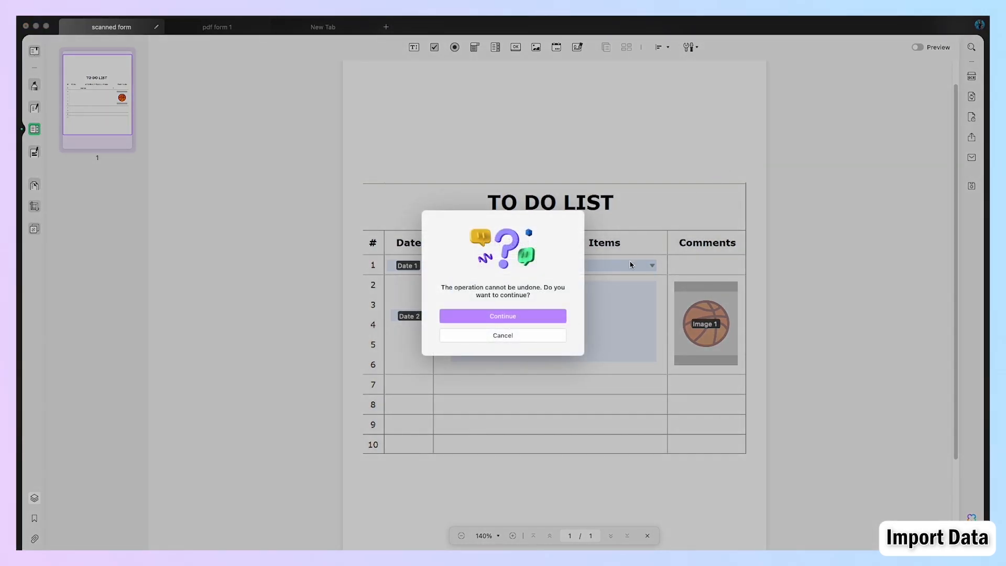
left_click(527, 320)
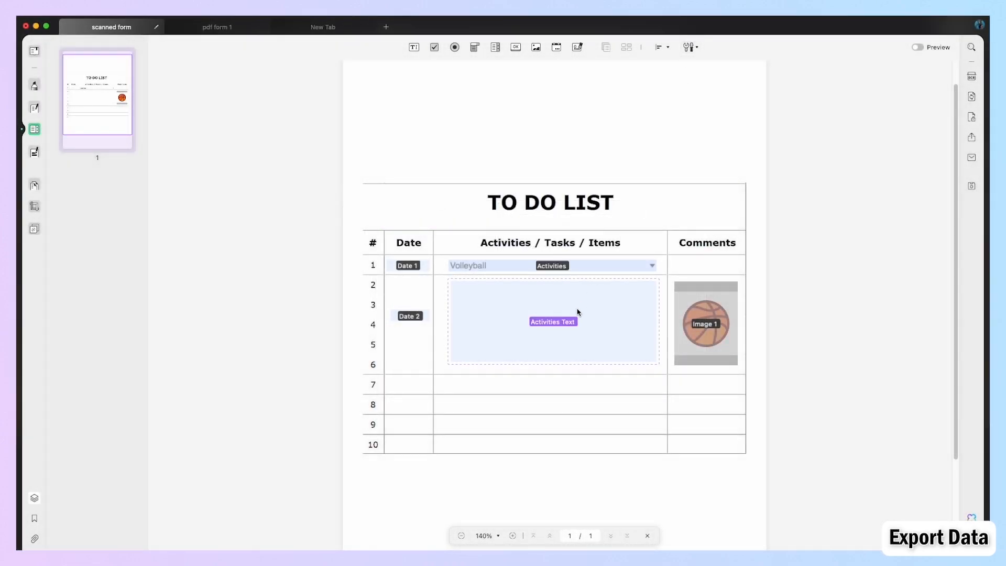
Start exporting the form data as an FDF file.
left_click(689, 48)
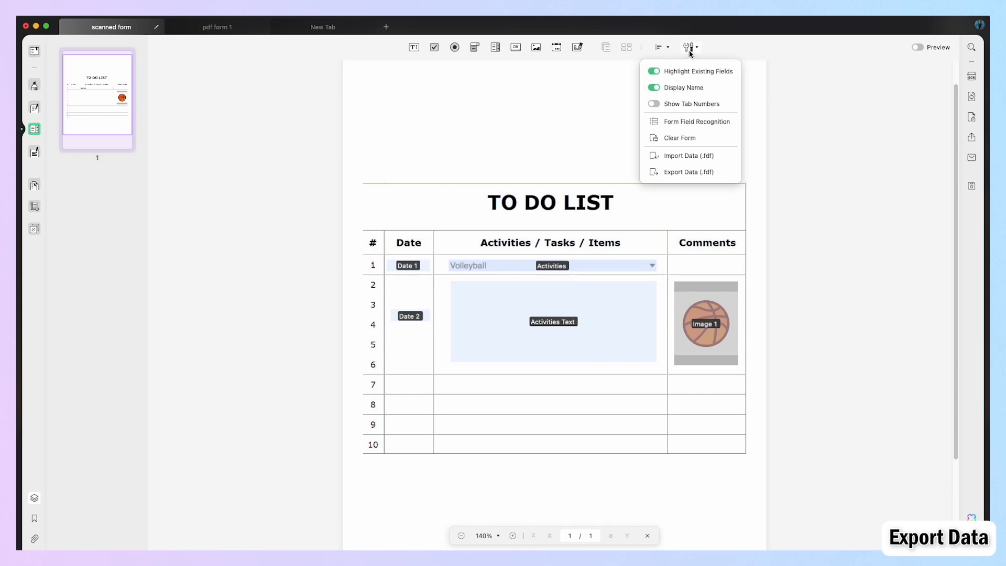
left_click(432, 124)
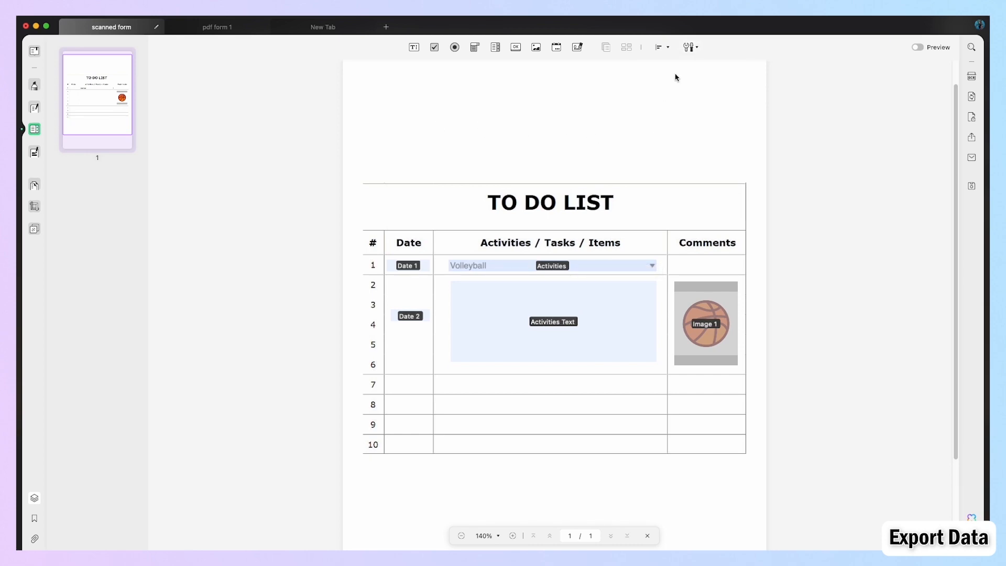
left_click(690, 48)
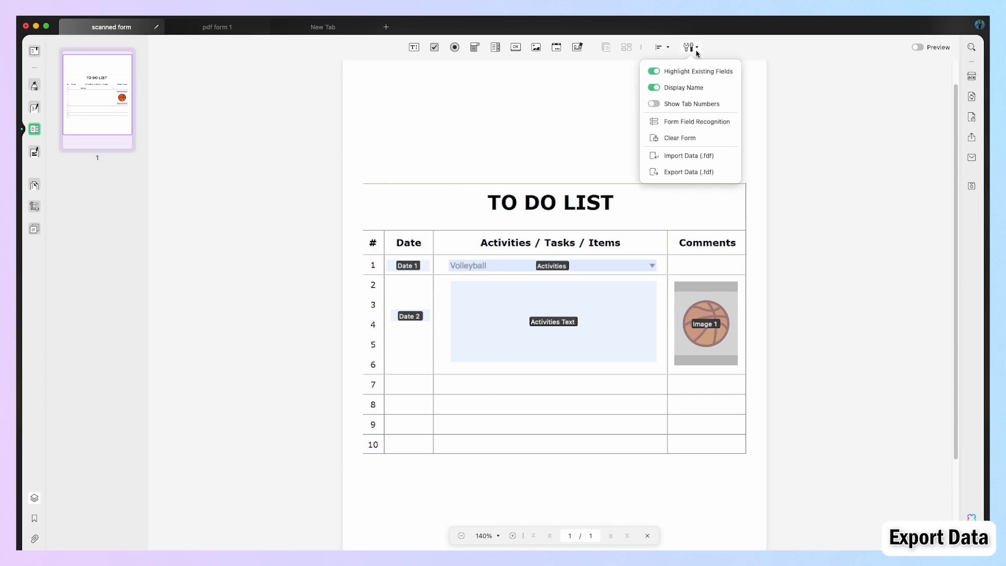
left_click(717, 173)
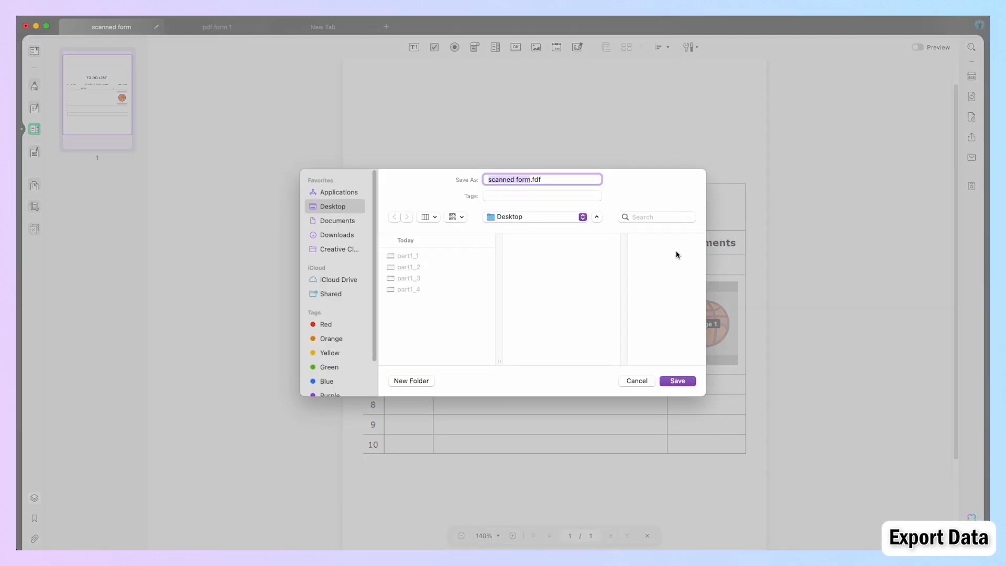